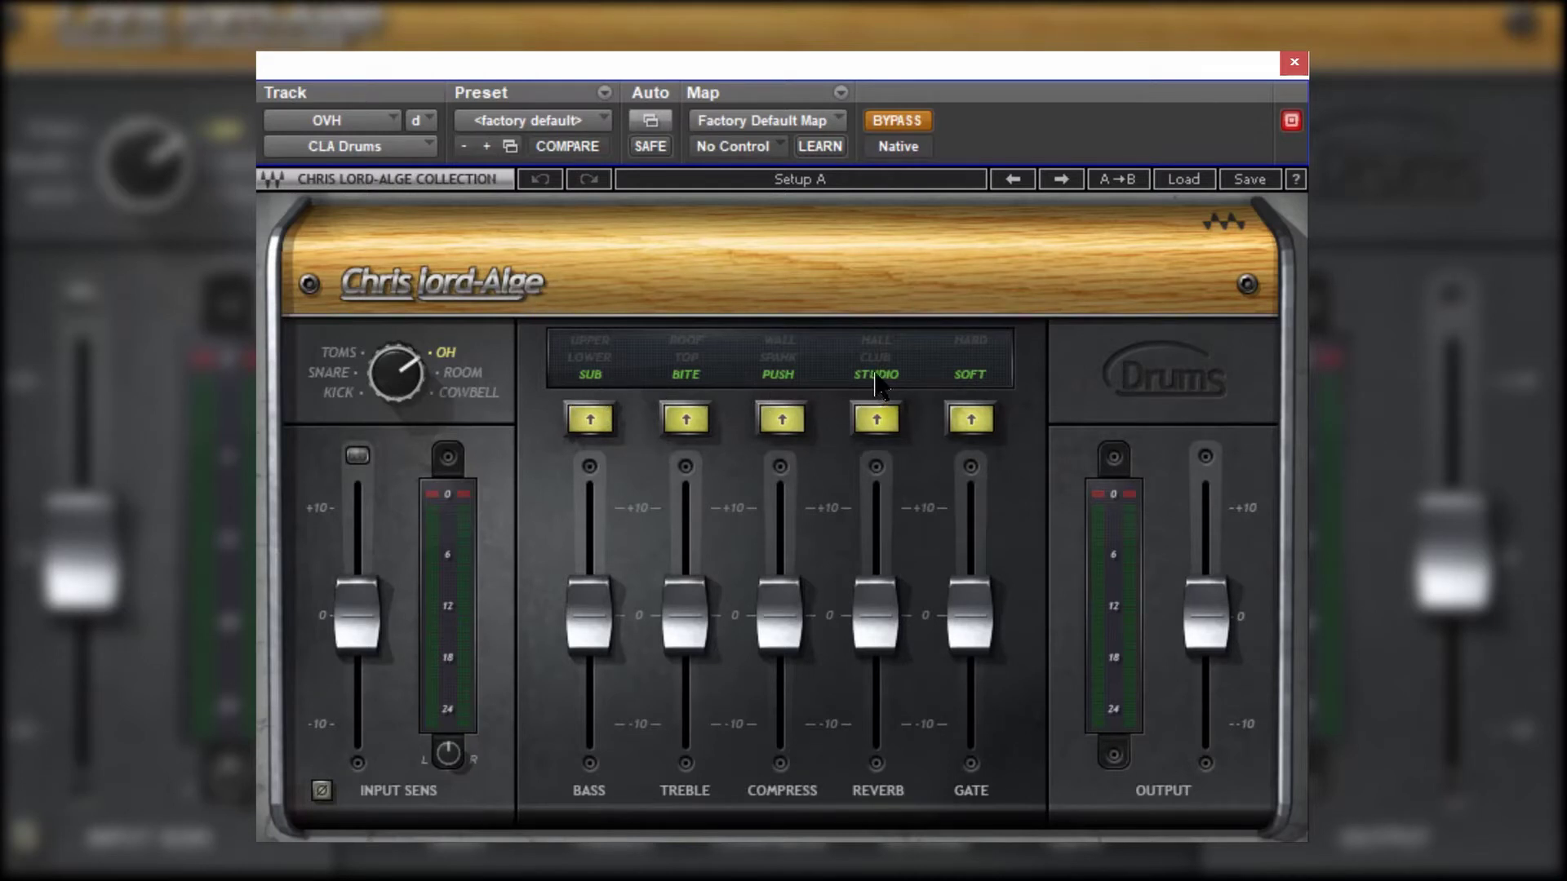
# Step: Cycle through the alternative reverb modes on the OVH track and return to Studio
pyautogui.click(877, 421)
pyautogui.click(875, 418)
pyautogui.click(869, 376)
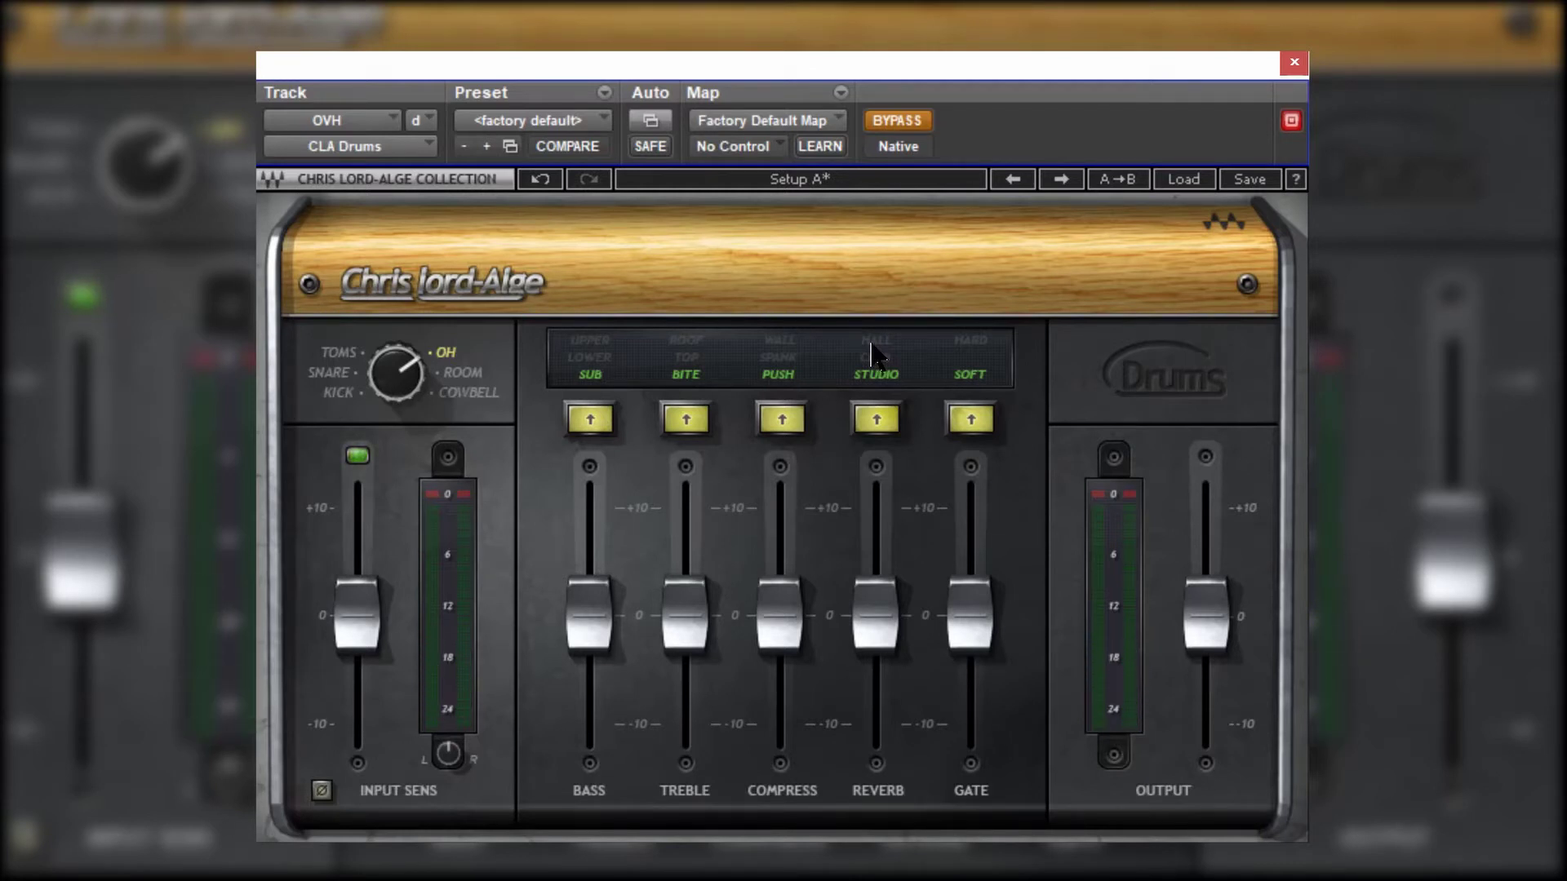
# Step: Activate CLA Drums on the OVH track and set its gain with input sensitivity at about 6.5 and output slightly below 0
pyautogui.click(901, 122)
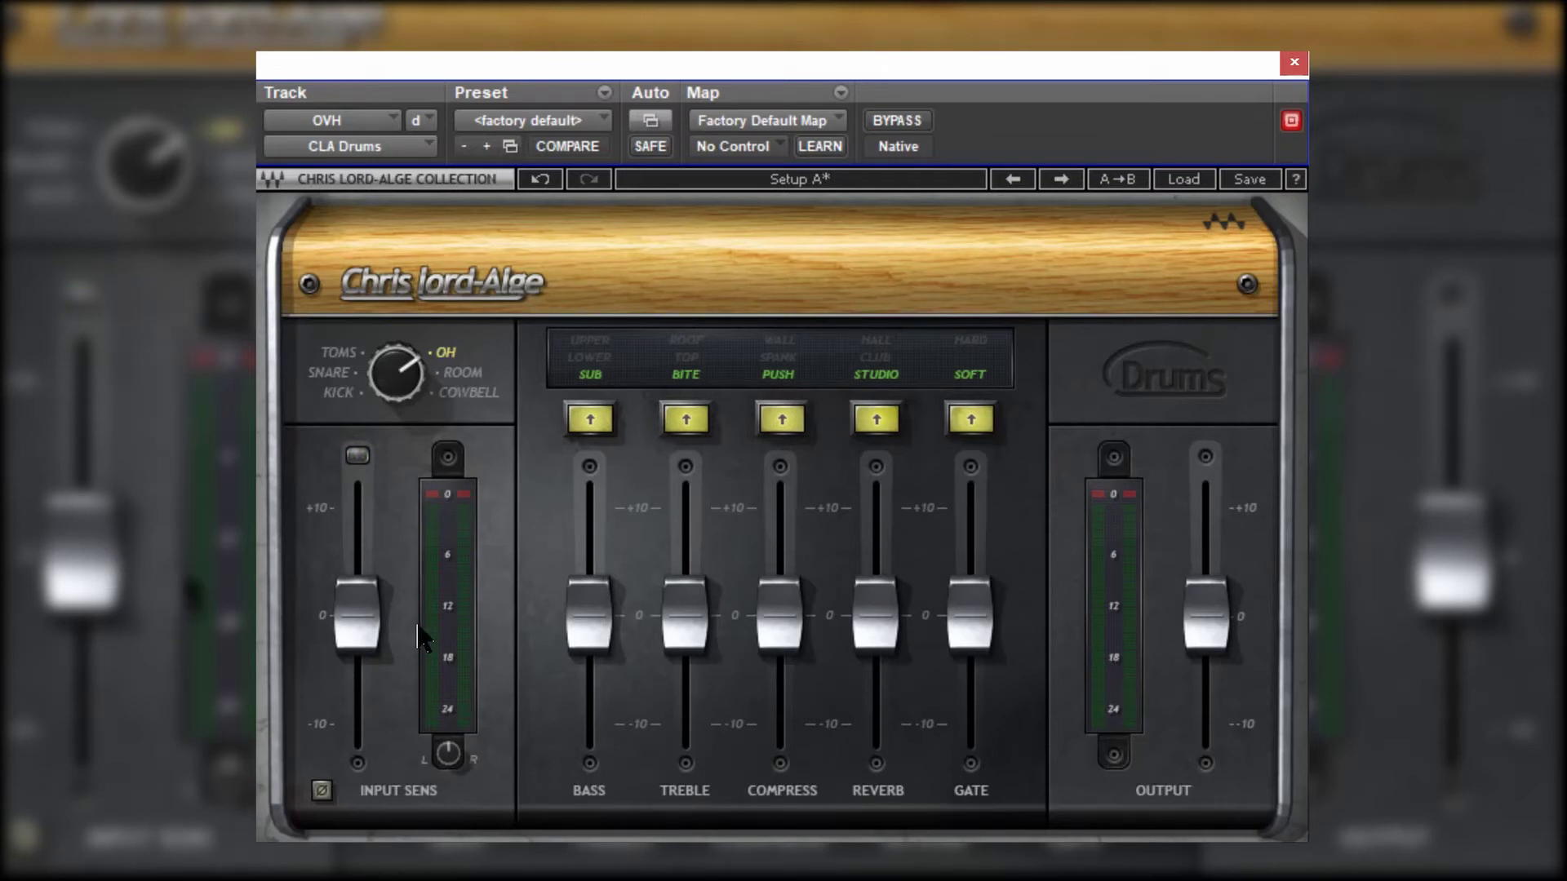
pyautogui.moveTo(351, 623)
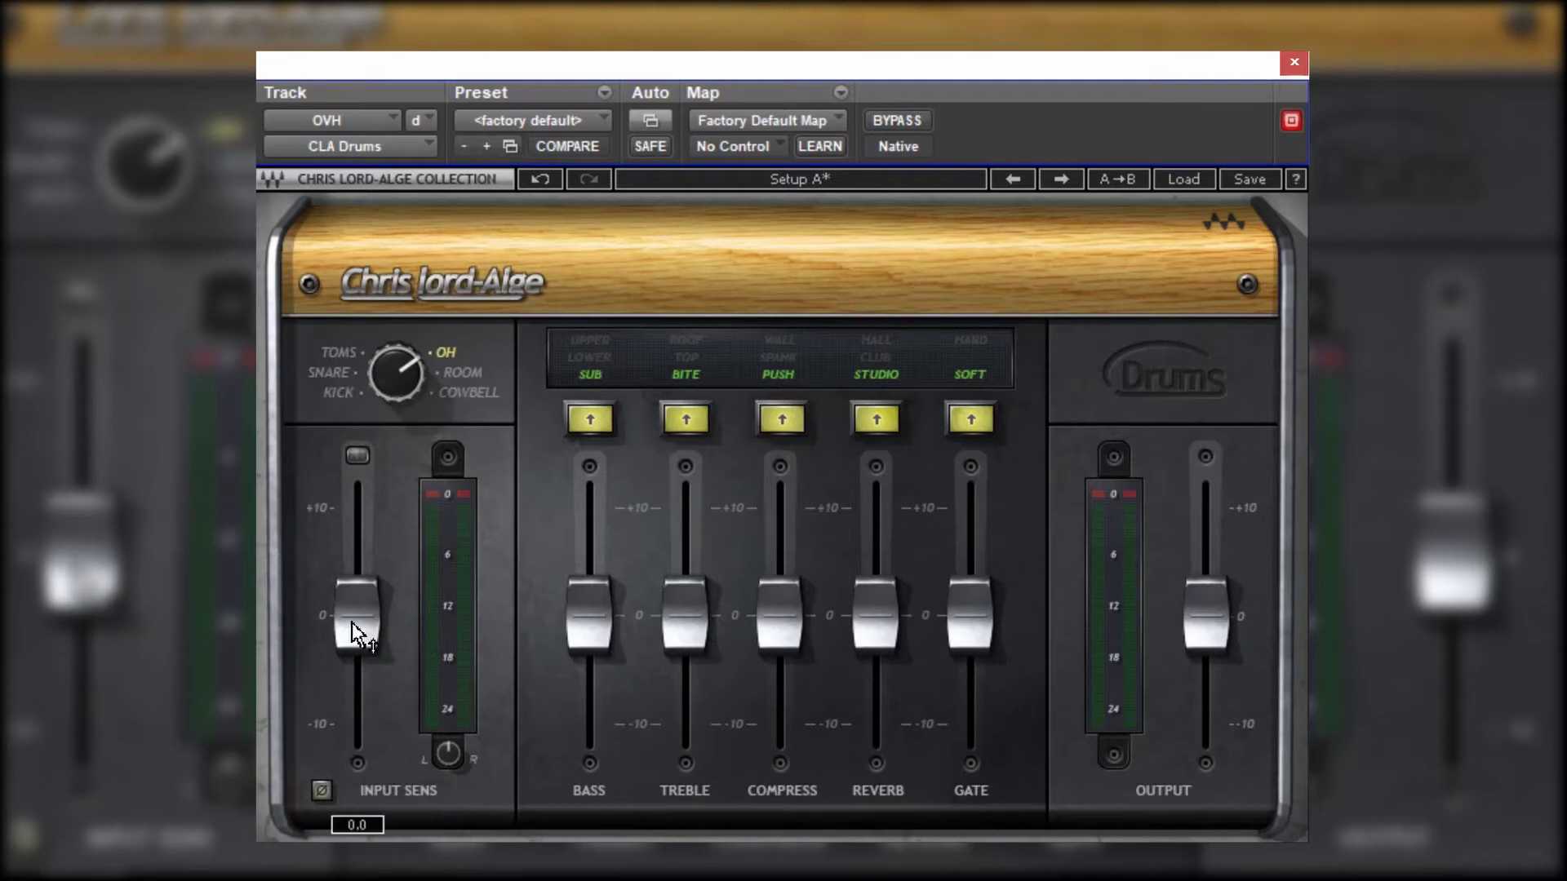
pyautogui.moveTo(347, 625); pyautogui.dragTo(372, 359)
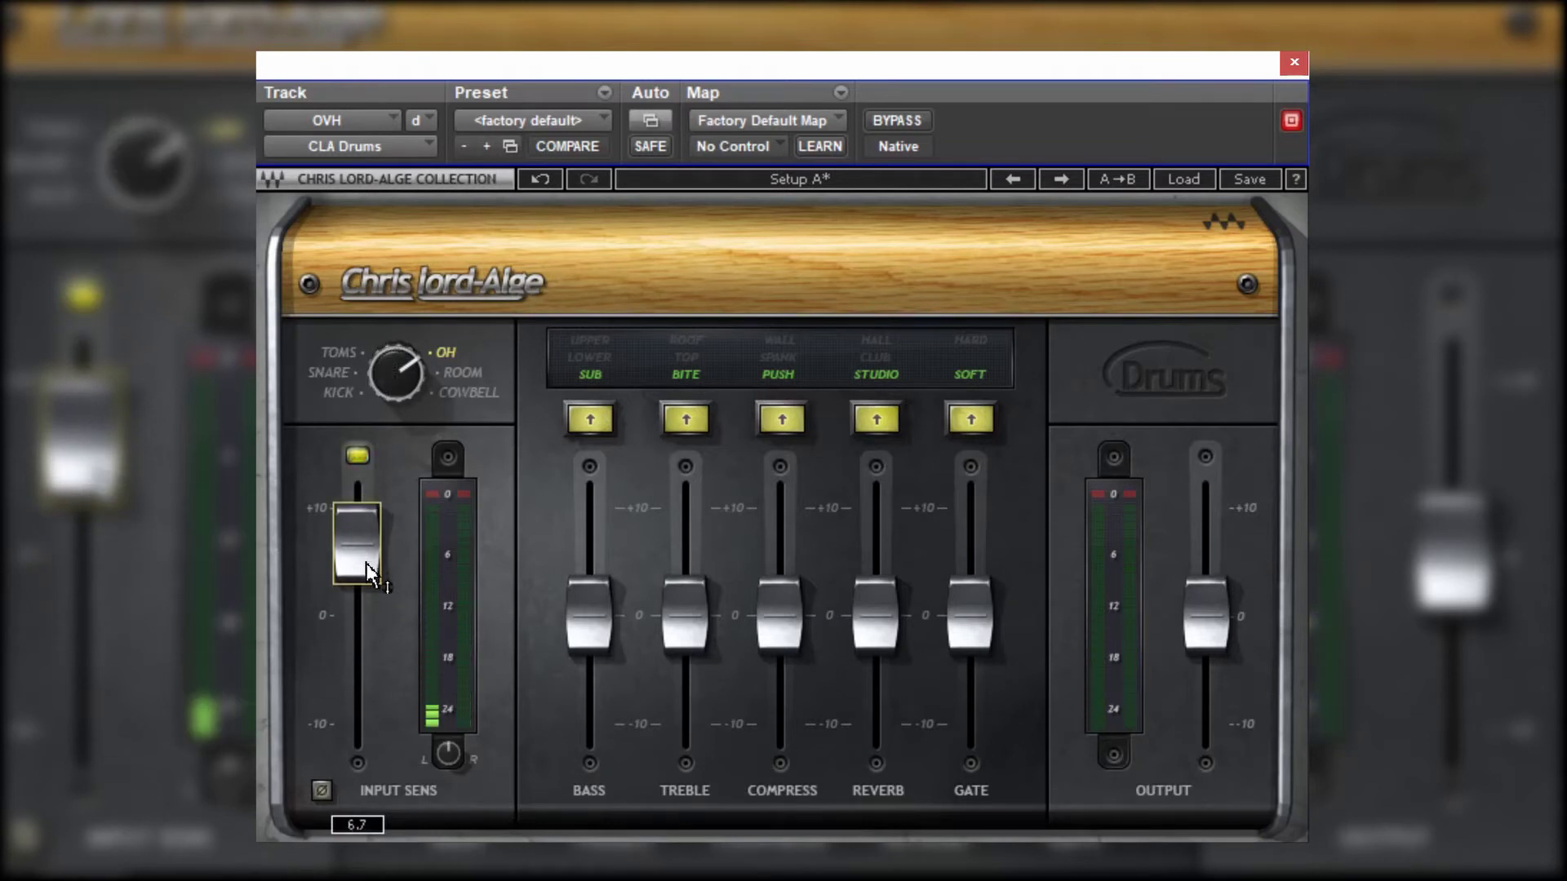
pyautogui.moveTo(354, 550); pyautogui.dragTo(360, 562)
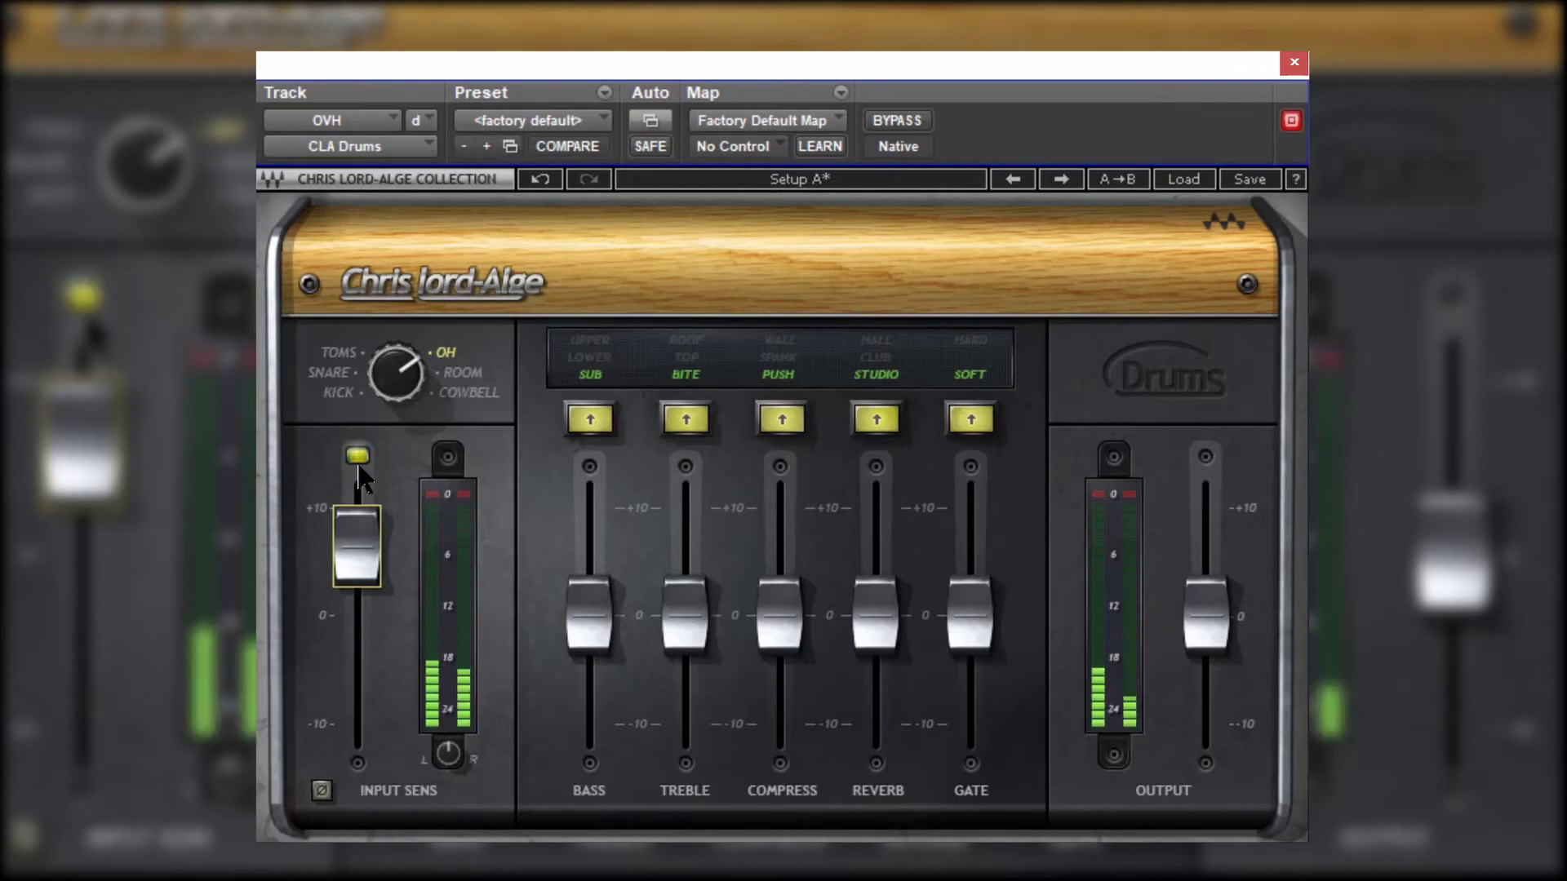
pyautogui.moveTo(1211, 623); pyautogui.dragTo(1197, 733)
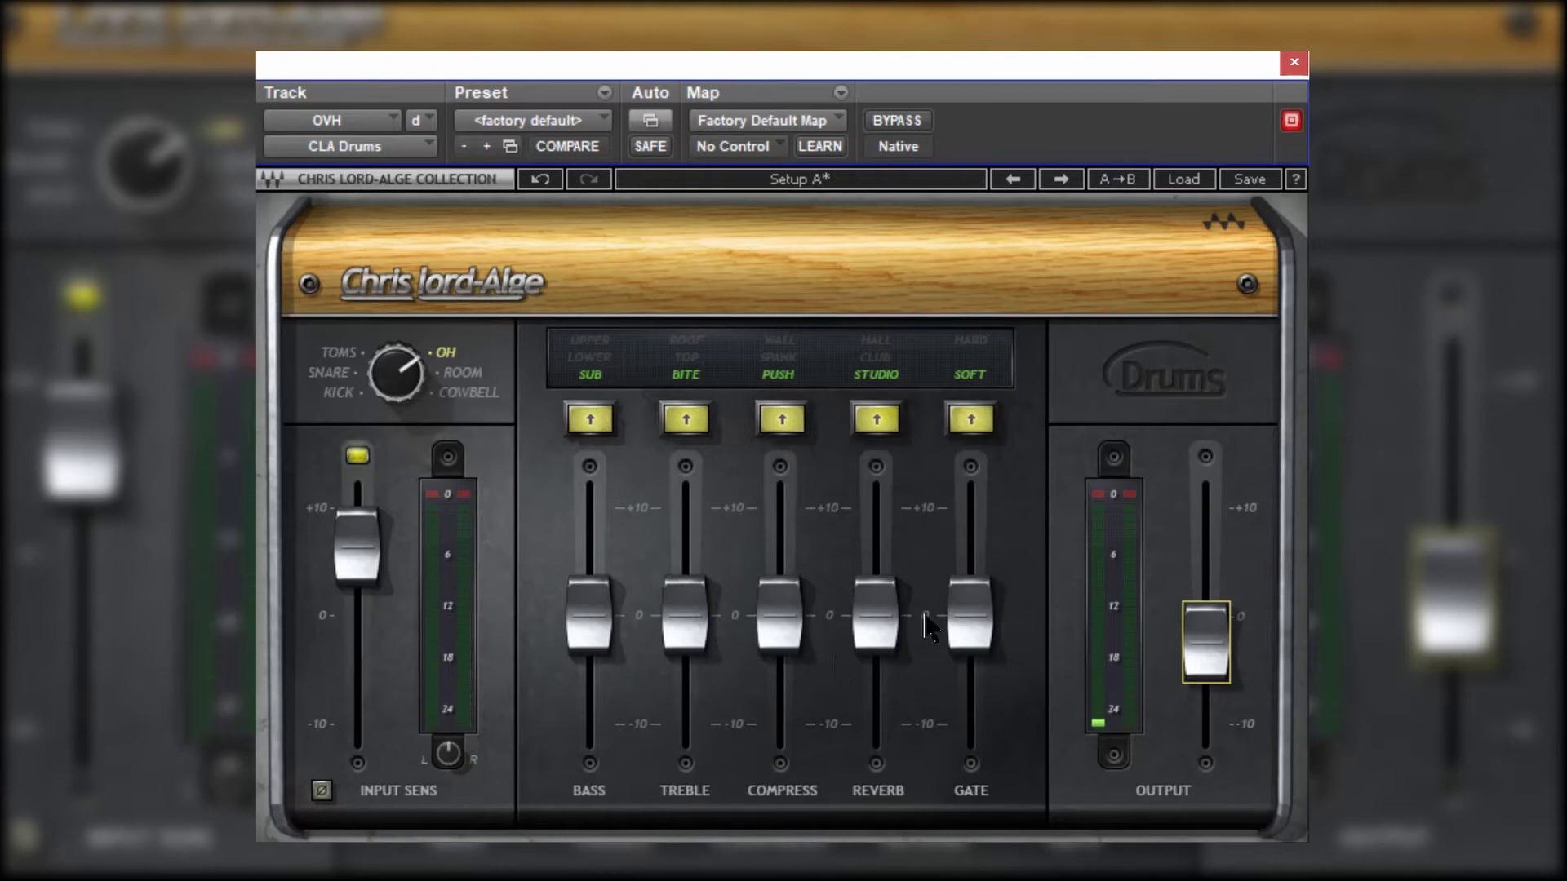
# Step: Switch off the gate on the OVH track and set its Studio reverb level to -0.5
pyautogui.moveTo(969, 628)
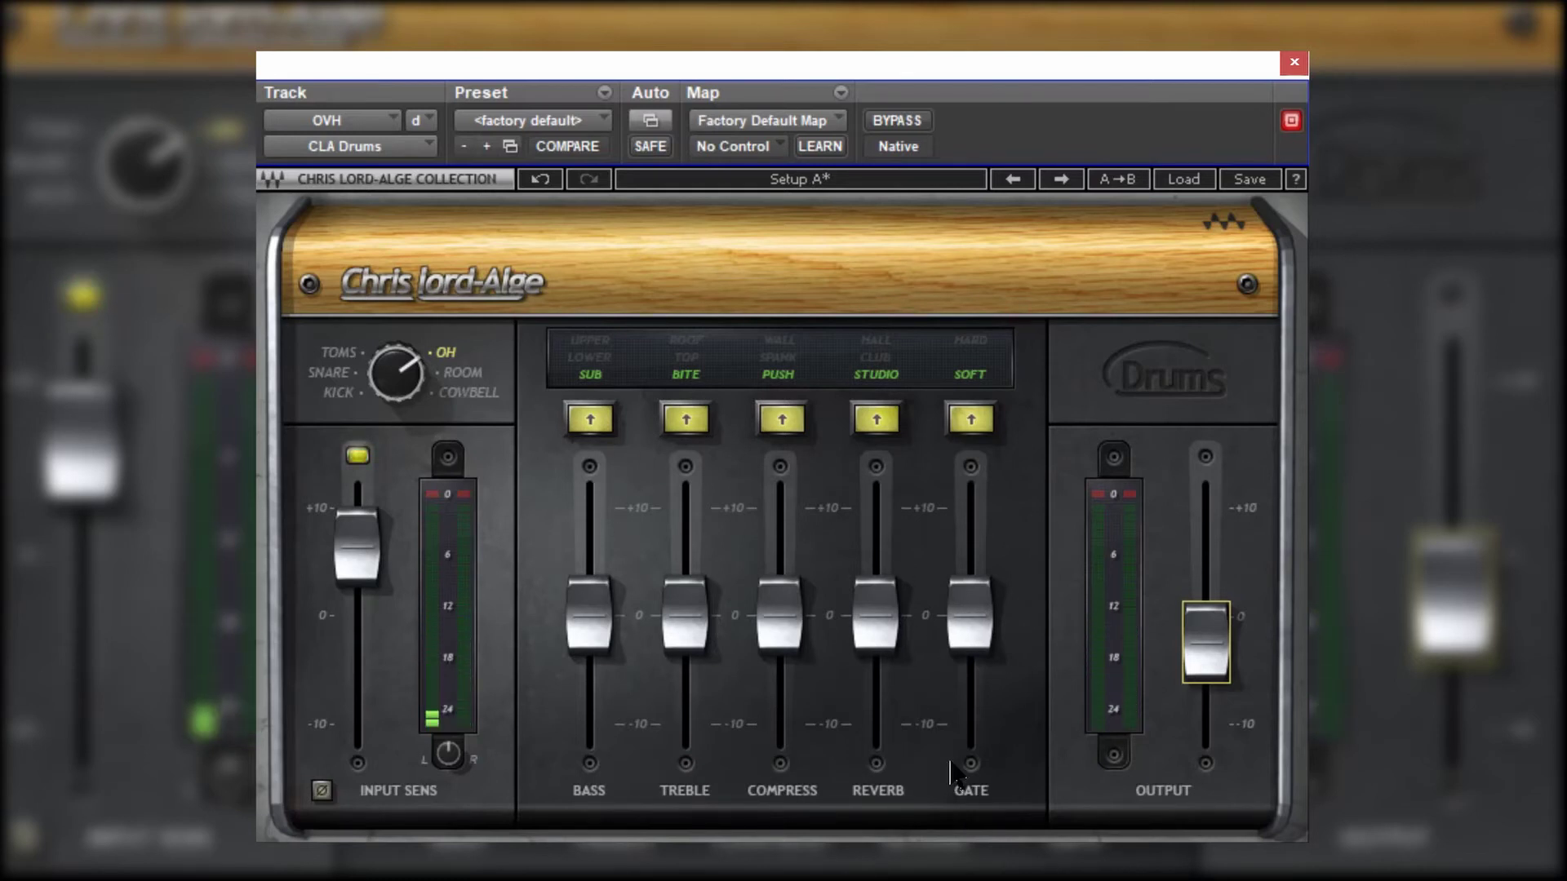
pyautogui.click(970, 421)
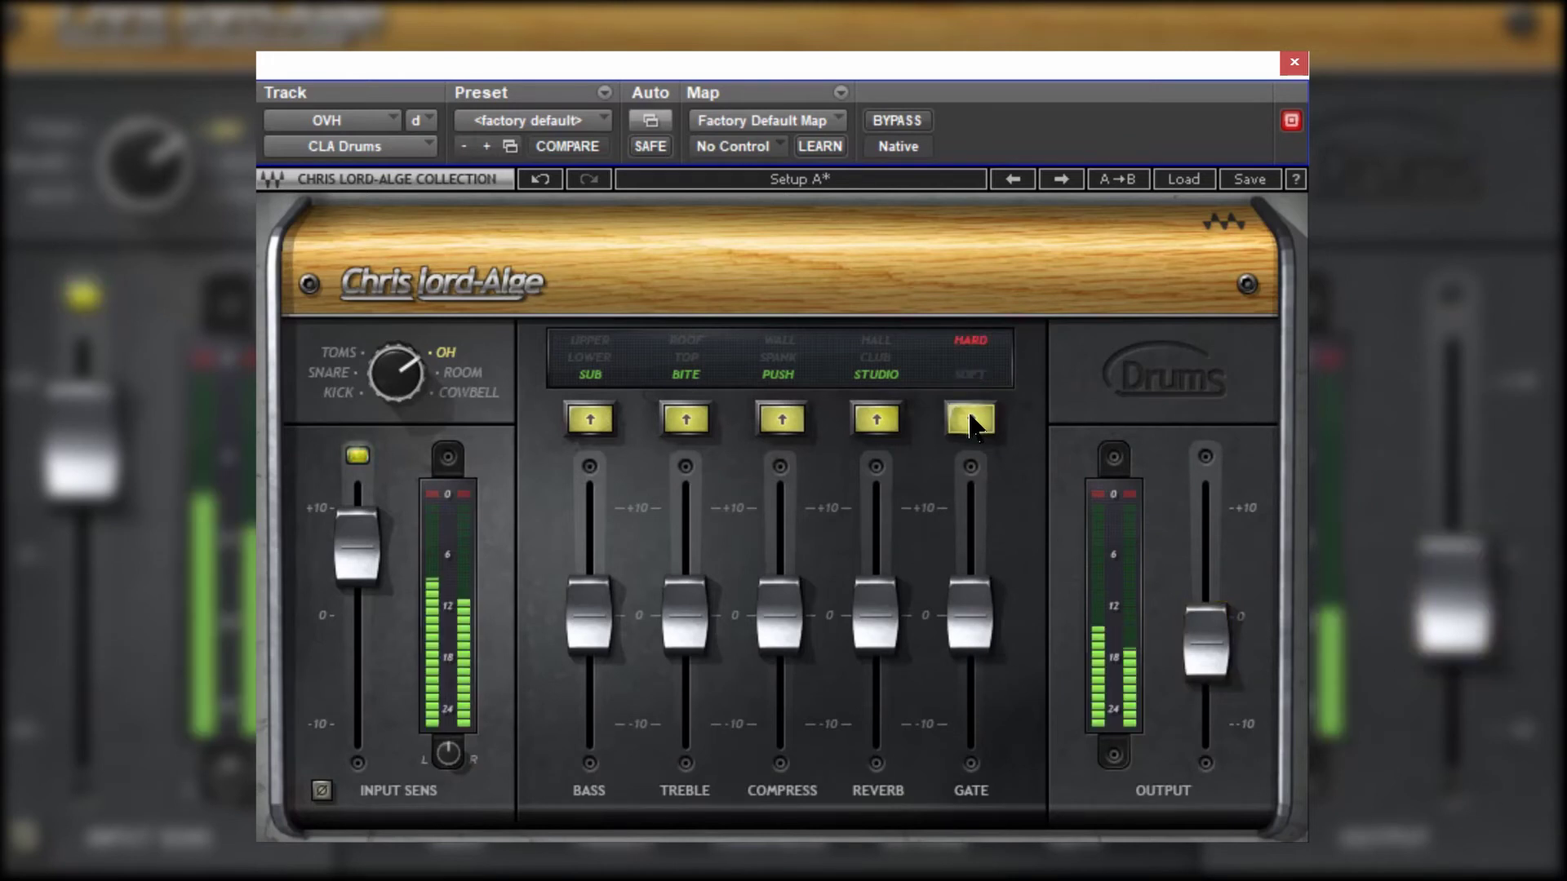
pyautogui.click(970, 420)
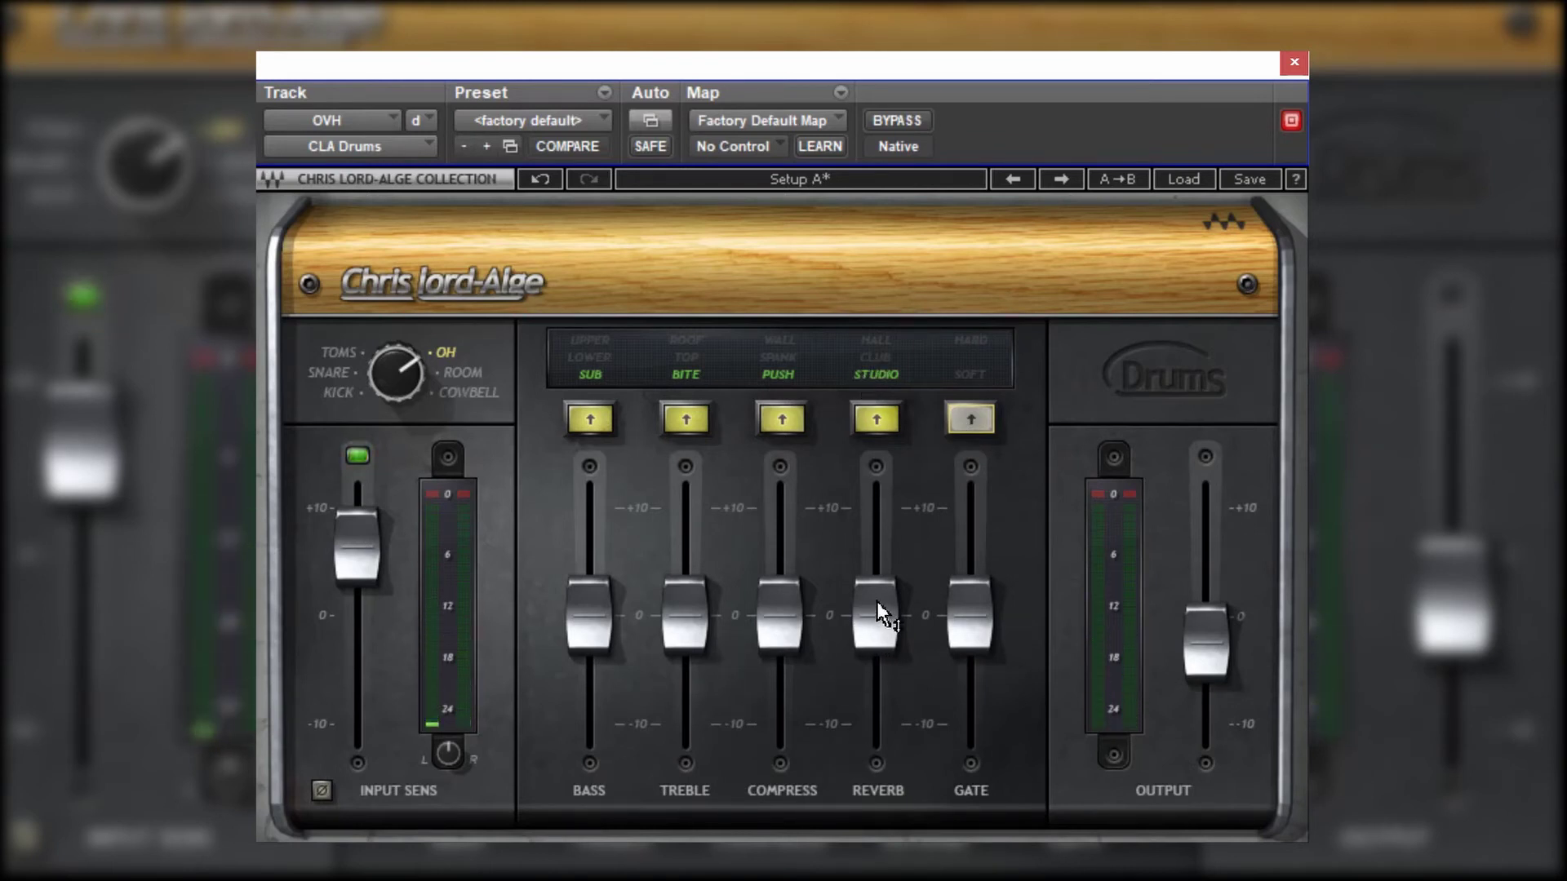
pyautogui.moveTo(877, 612); pyautogui.dragTo(867, 808)
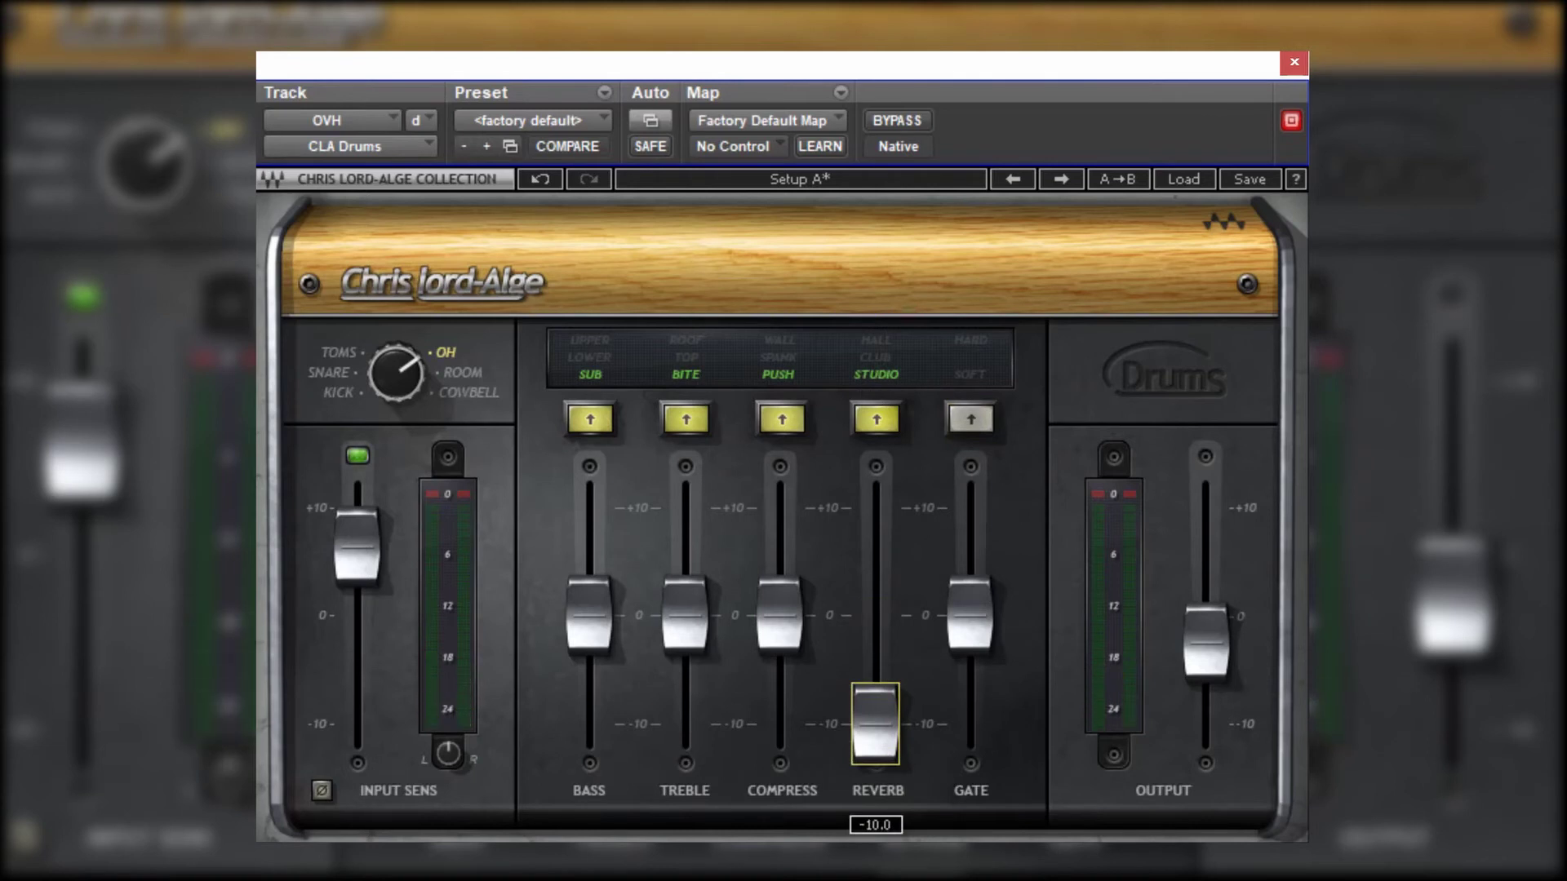
pyautogui.moveTo(874, 756)
pyautogui.mouseDown()
pyautogui.moveTo(879, 478)
pyautogui.moveTo(854, 777)
pyautogui.mouseUp()
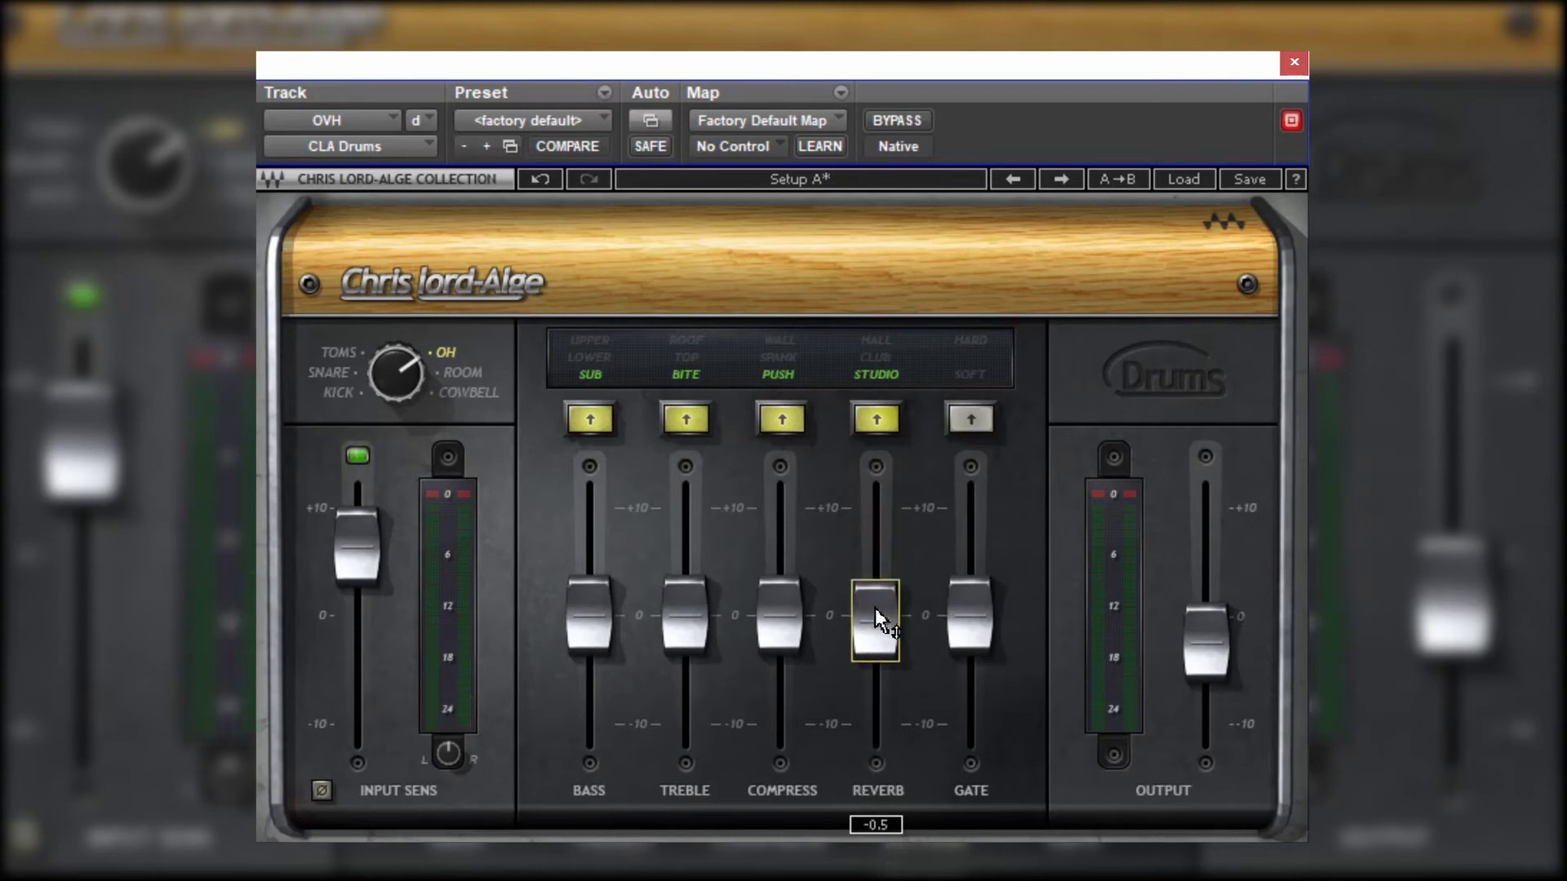
# Step: Set the overheads' compression to Spank at about 6.5 and lower the bass slightly below 0
pyautogui.moveTo(773, 624); pyautogui.dragTo(795, 371)
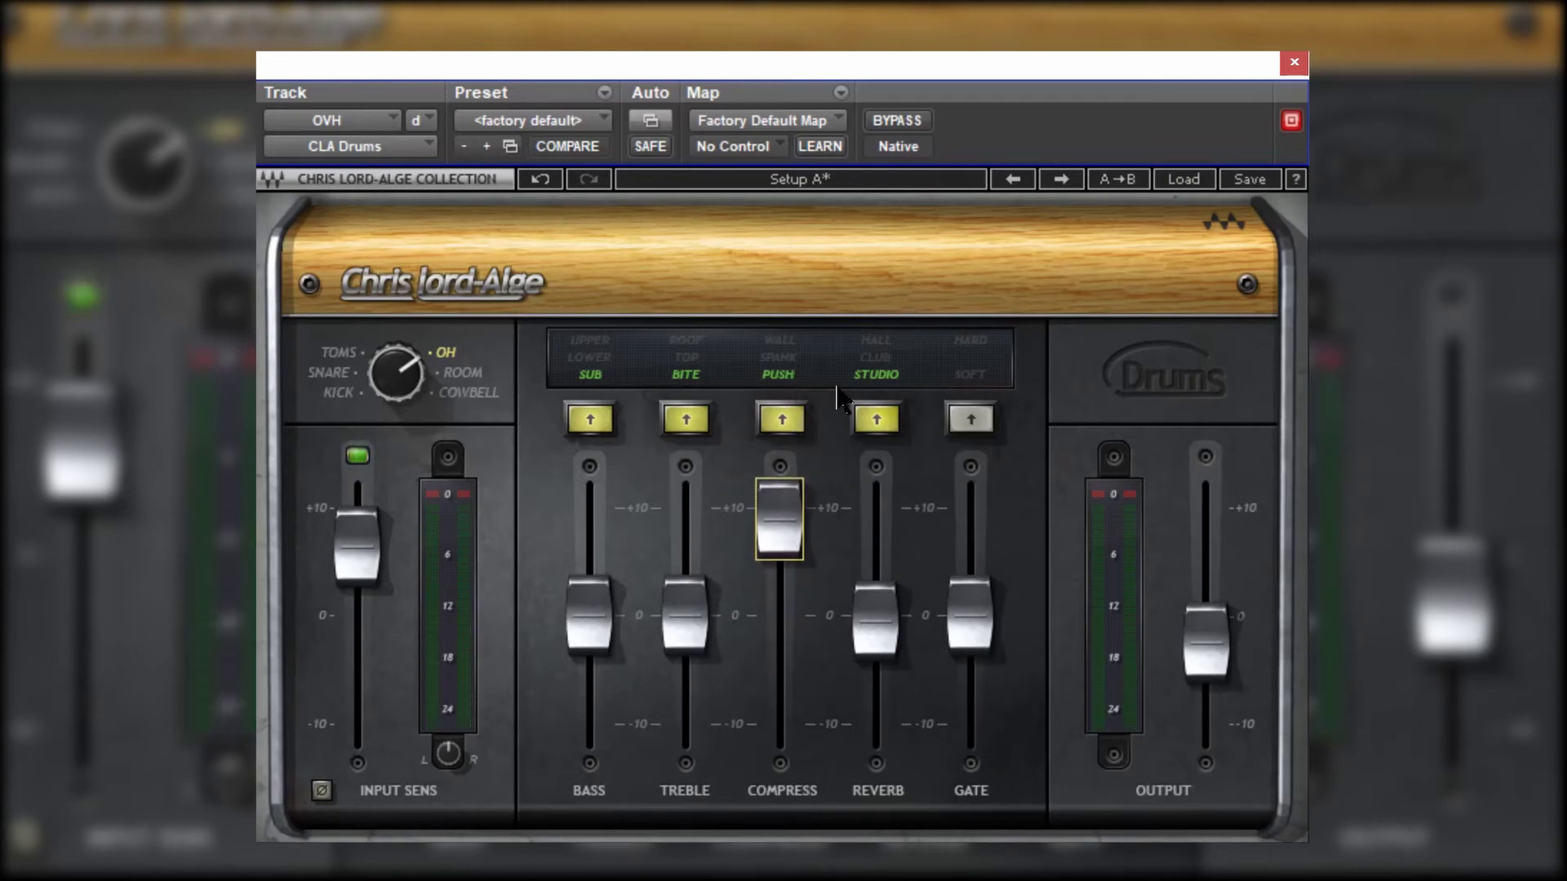
pyautogui.click(780, 359)
pyautogui.moveTo(777, 522); pyautogui.dragTo(773, 561)
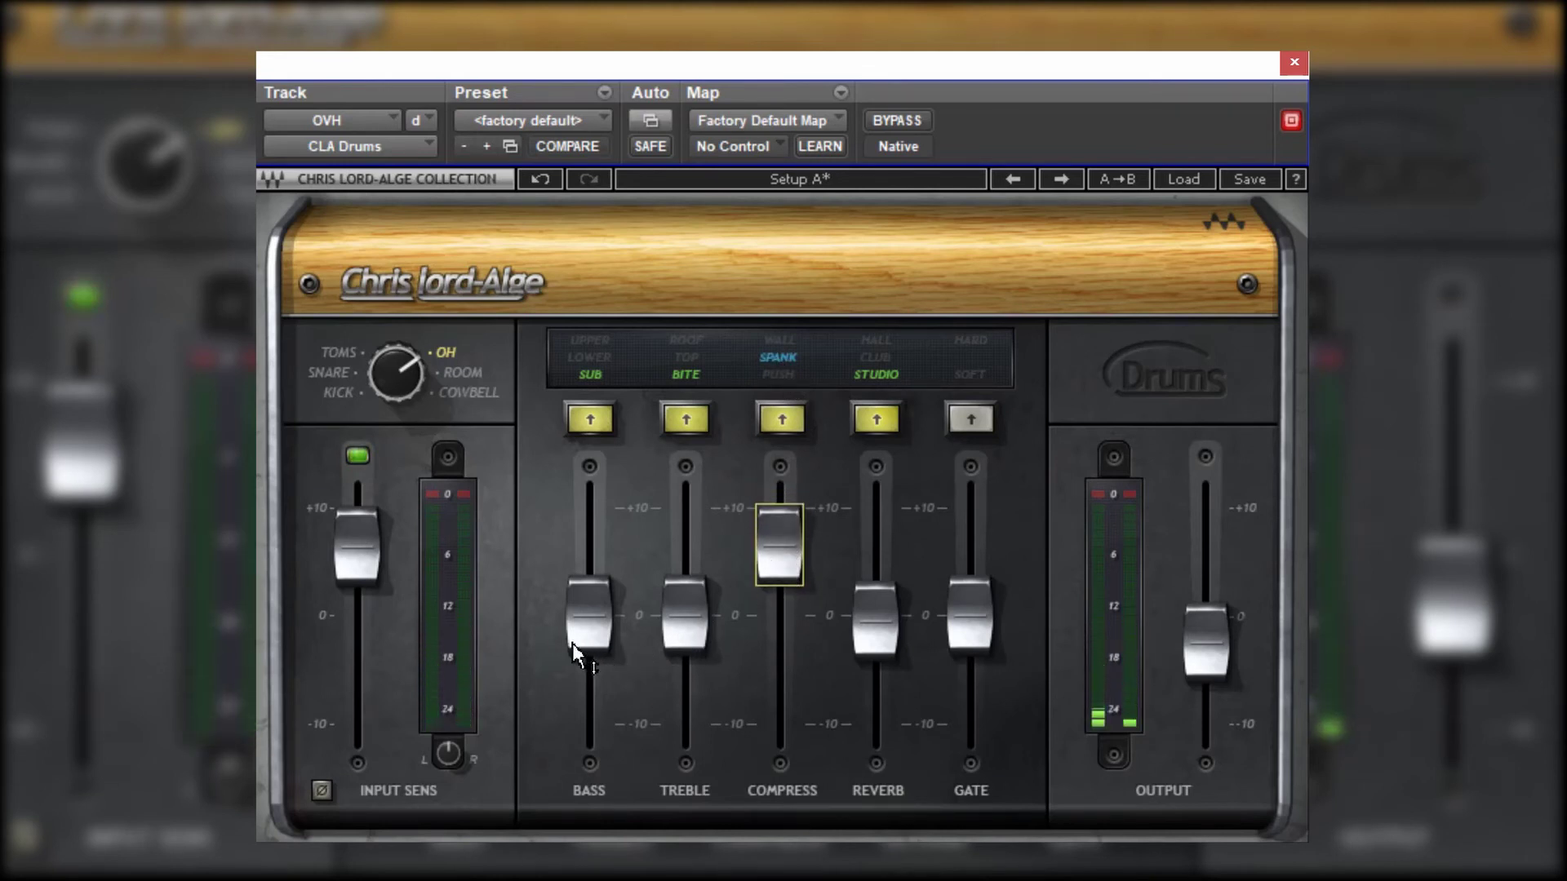
pyautogui.moveTo(577, 639)
pyautogui.mouseDown()
pyautogui.moveTo(587, 626)
pyautogui.moveTo(583, 653)
pyautogui.mouseUp()
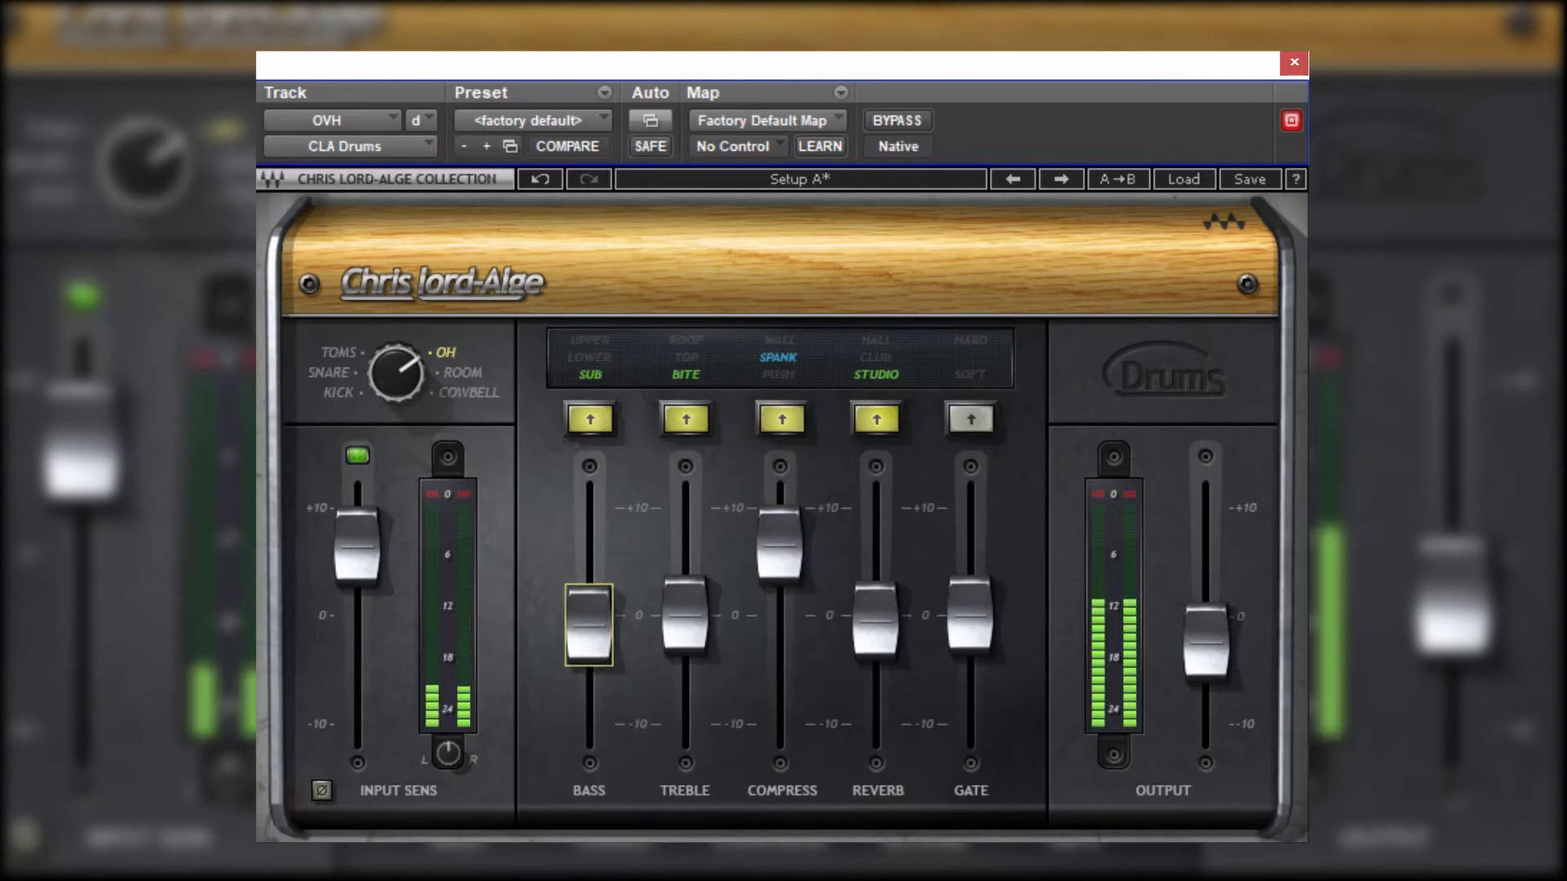
# Step: Activate CLA Drums on the kick track k.1.cm and set its gain with input sensitivity at about 7.5 and output slightly below 0
pyautogui.click(261, 181)
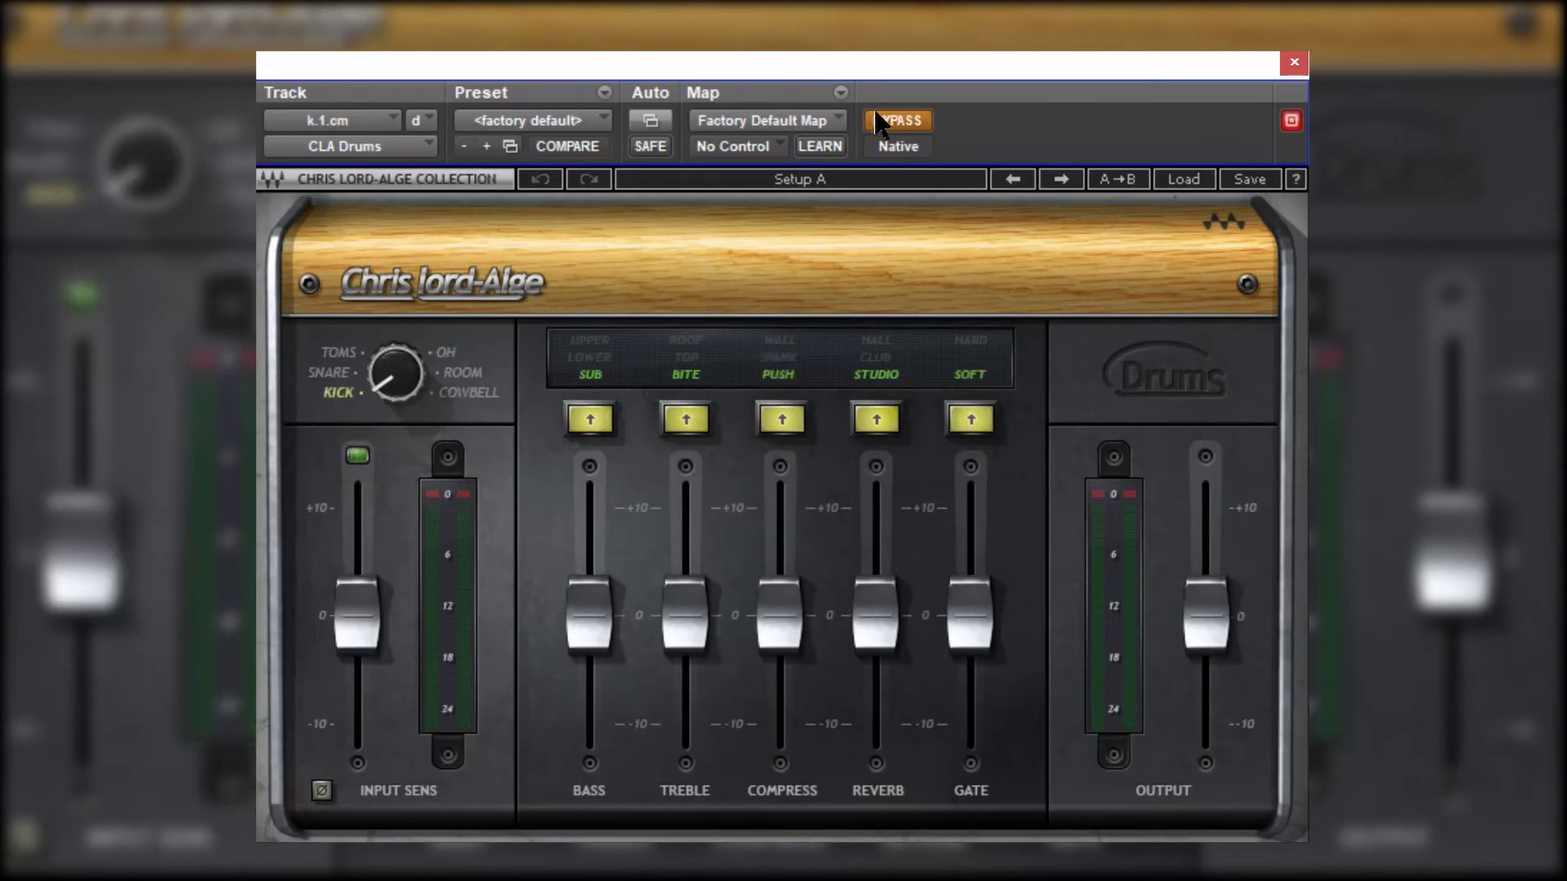
pyautogui.click(892, 120)
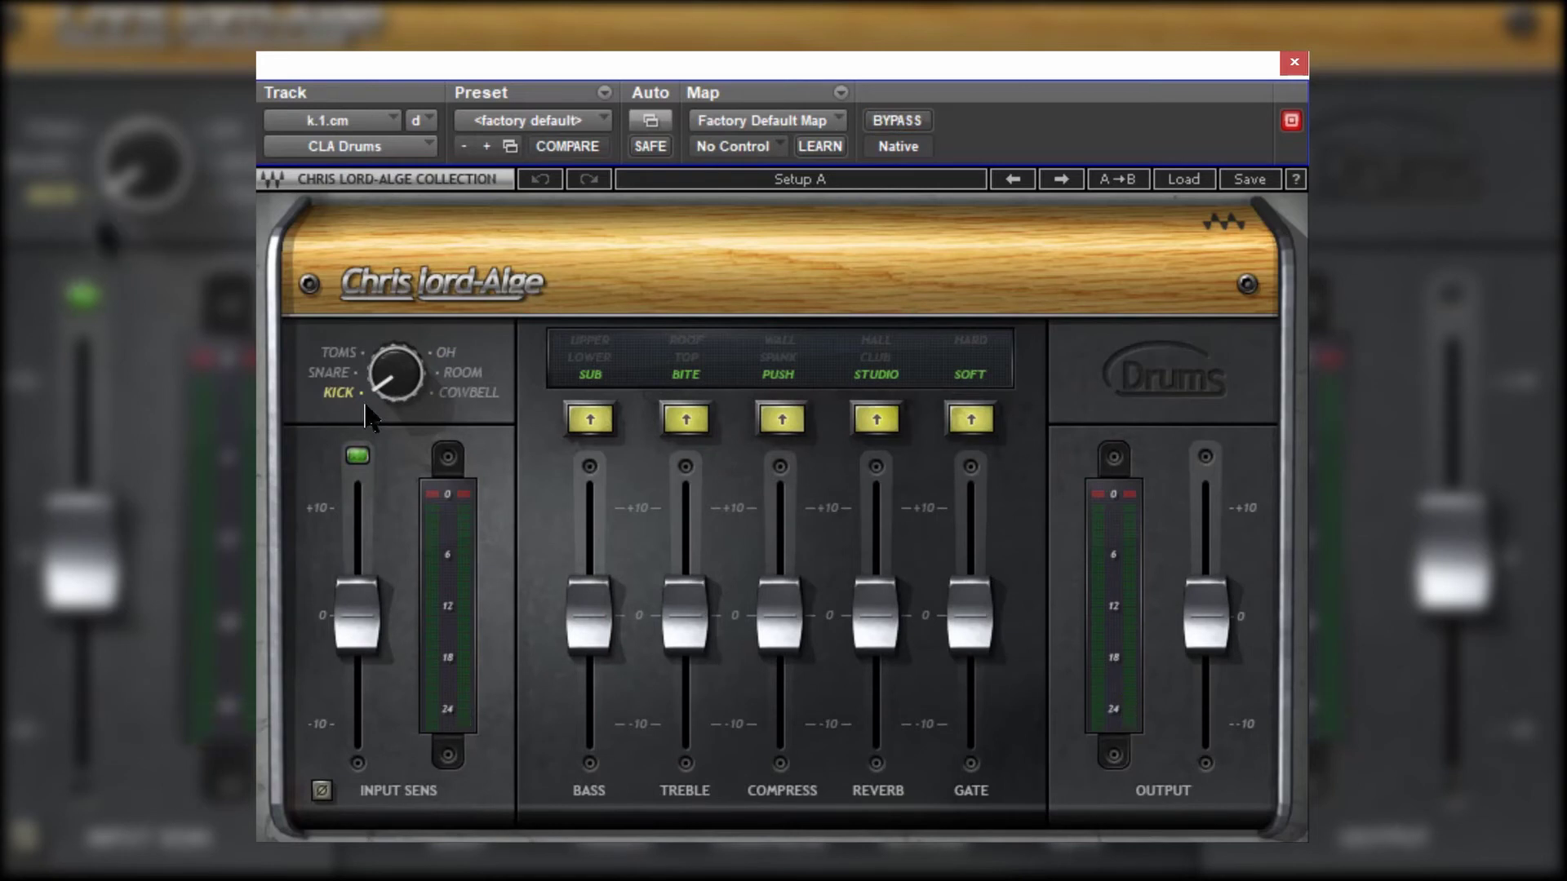
pyautogui.moveTo(359, 622); pyautogui.dragTo(359, 582)
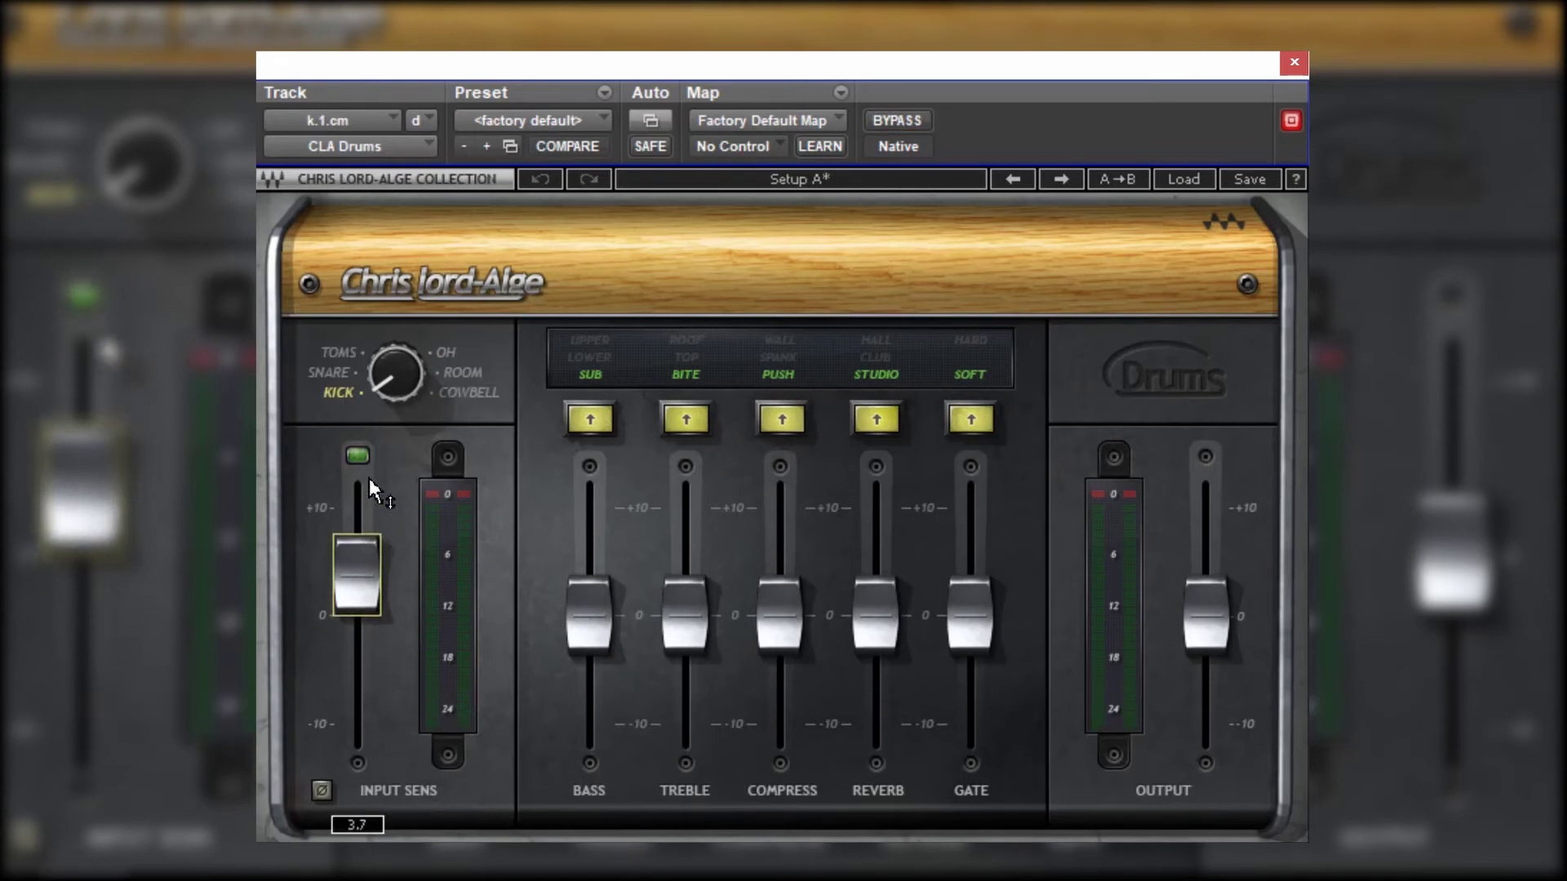
pyautogui.moveTo(369, 479); pyautogui.dragTo(364, 301)
pyautogui.moveTo(1205, 619)
pyautogui.mouseDown()
pyautogui.moveTo(1200, 699)
pyautogui.moveTo(1200, 615)
pyautogui.moveTo(1203, 637)
pyautogui.mouseUp()
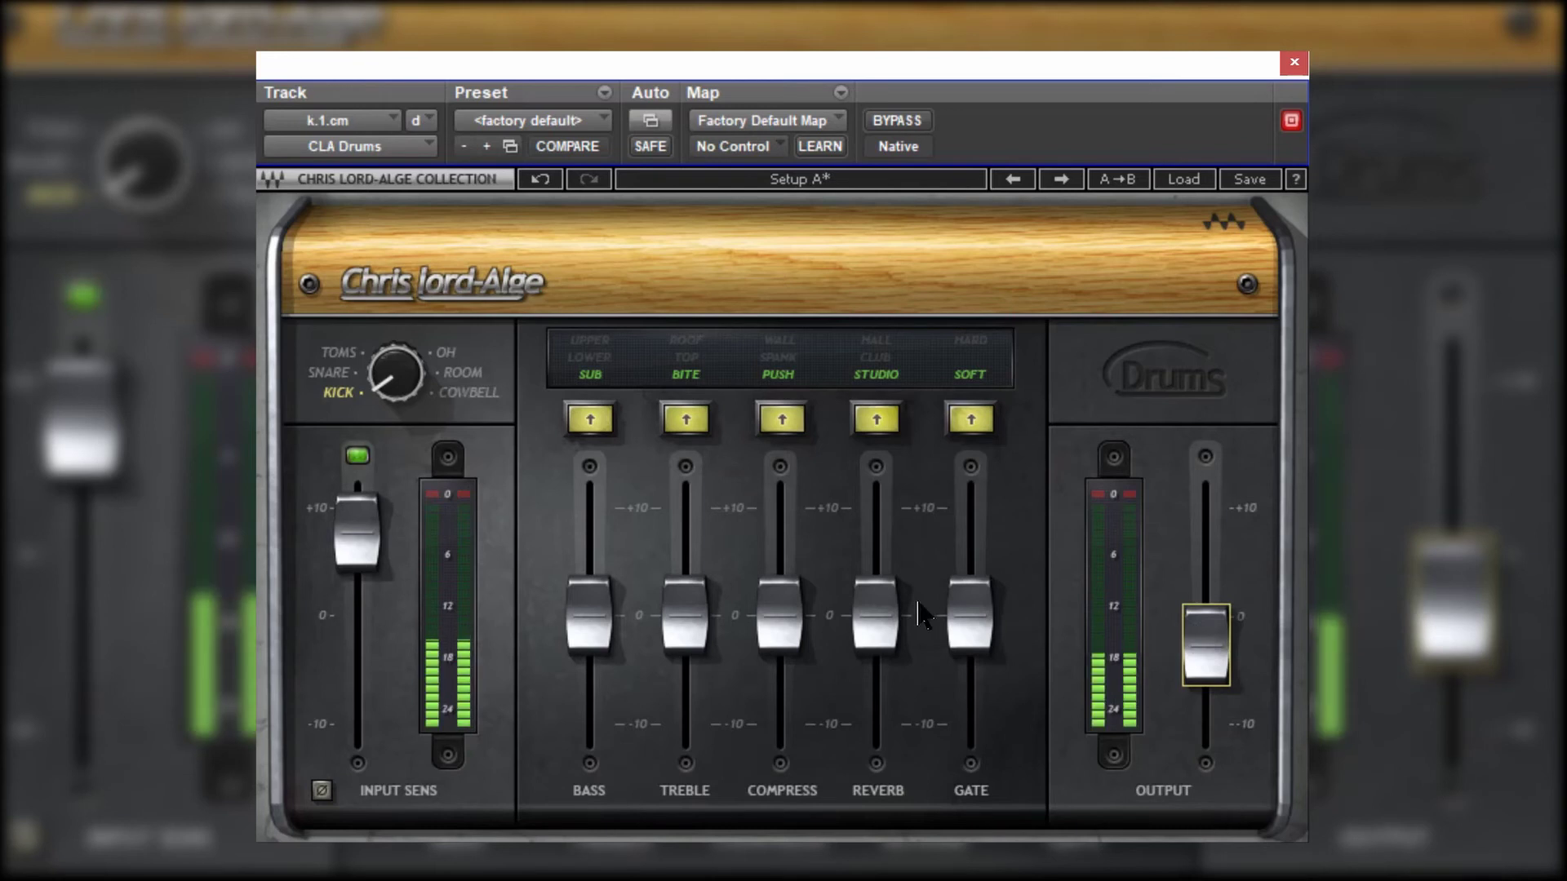
# Step: Switch off the kick's gate and raise its Bite treble to 7.0
pyautogui.click(971, 420)
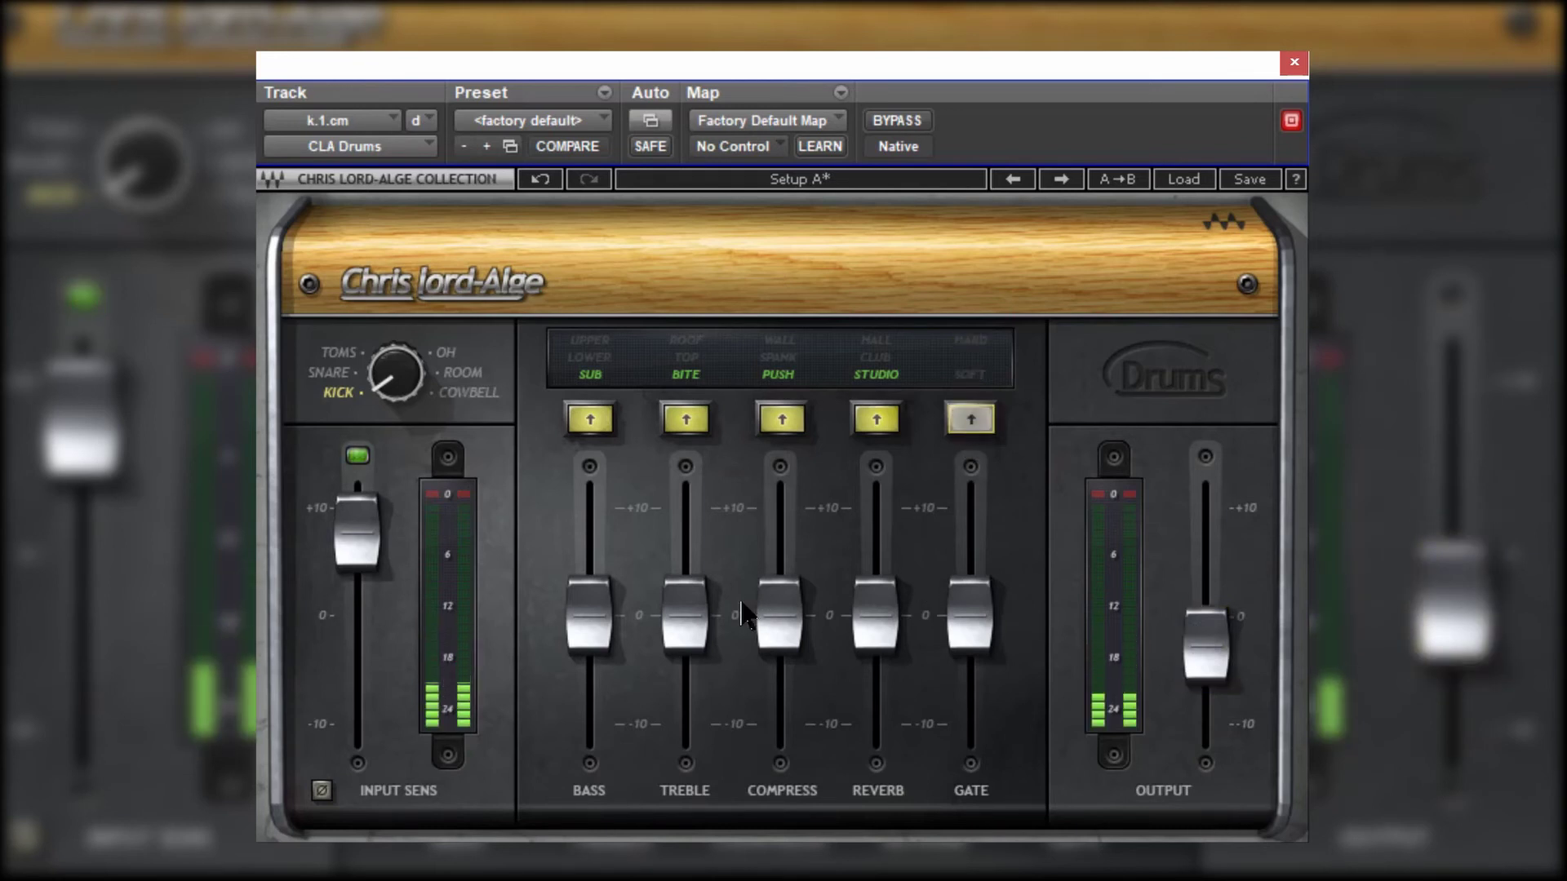
pyautogui.moveTo(684, 621); pyautogui.dragTo(693, 507)
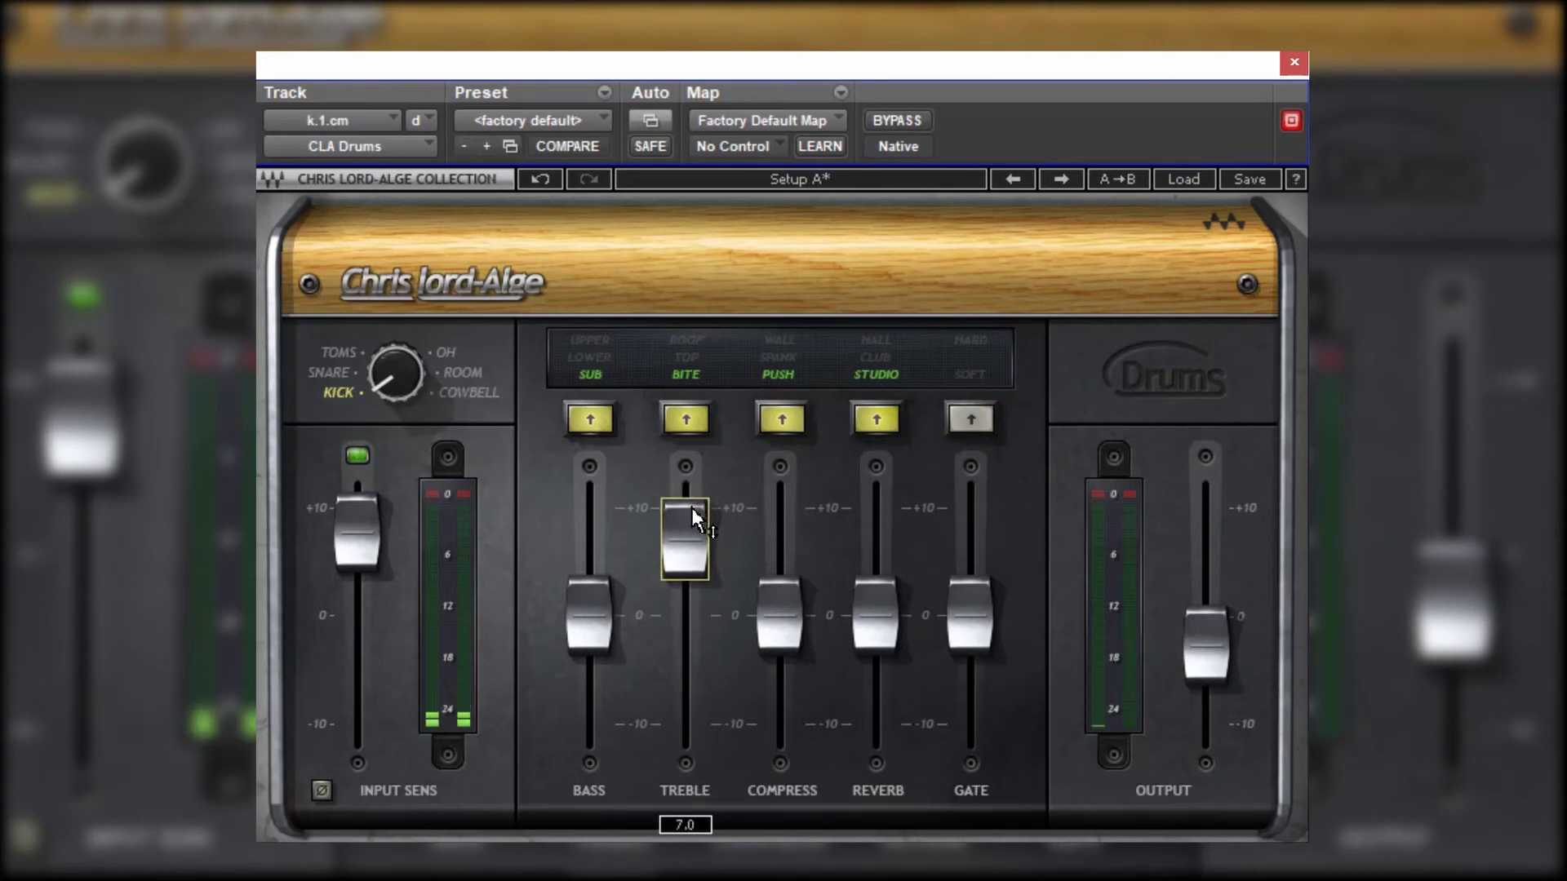
# Step: Set the kick's compression mode to Spank and raise its level to about 6
pyautogui.moveTo(788, 604); pyautogui.dragTo(782, 502)
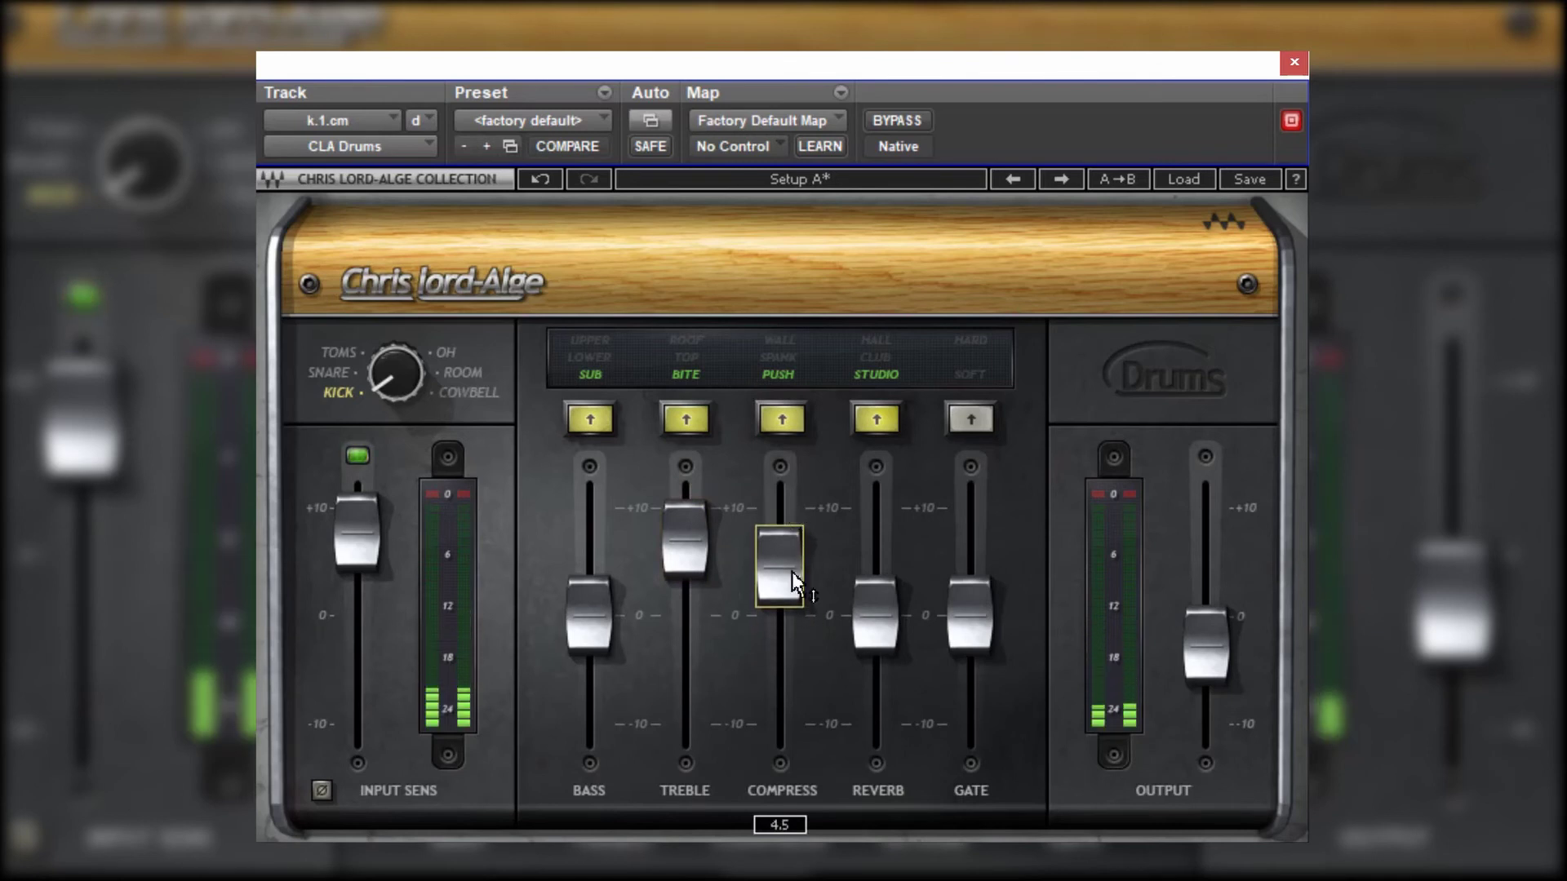
pyautogui.click(780, 371)
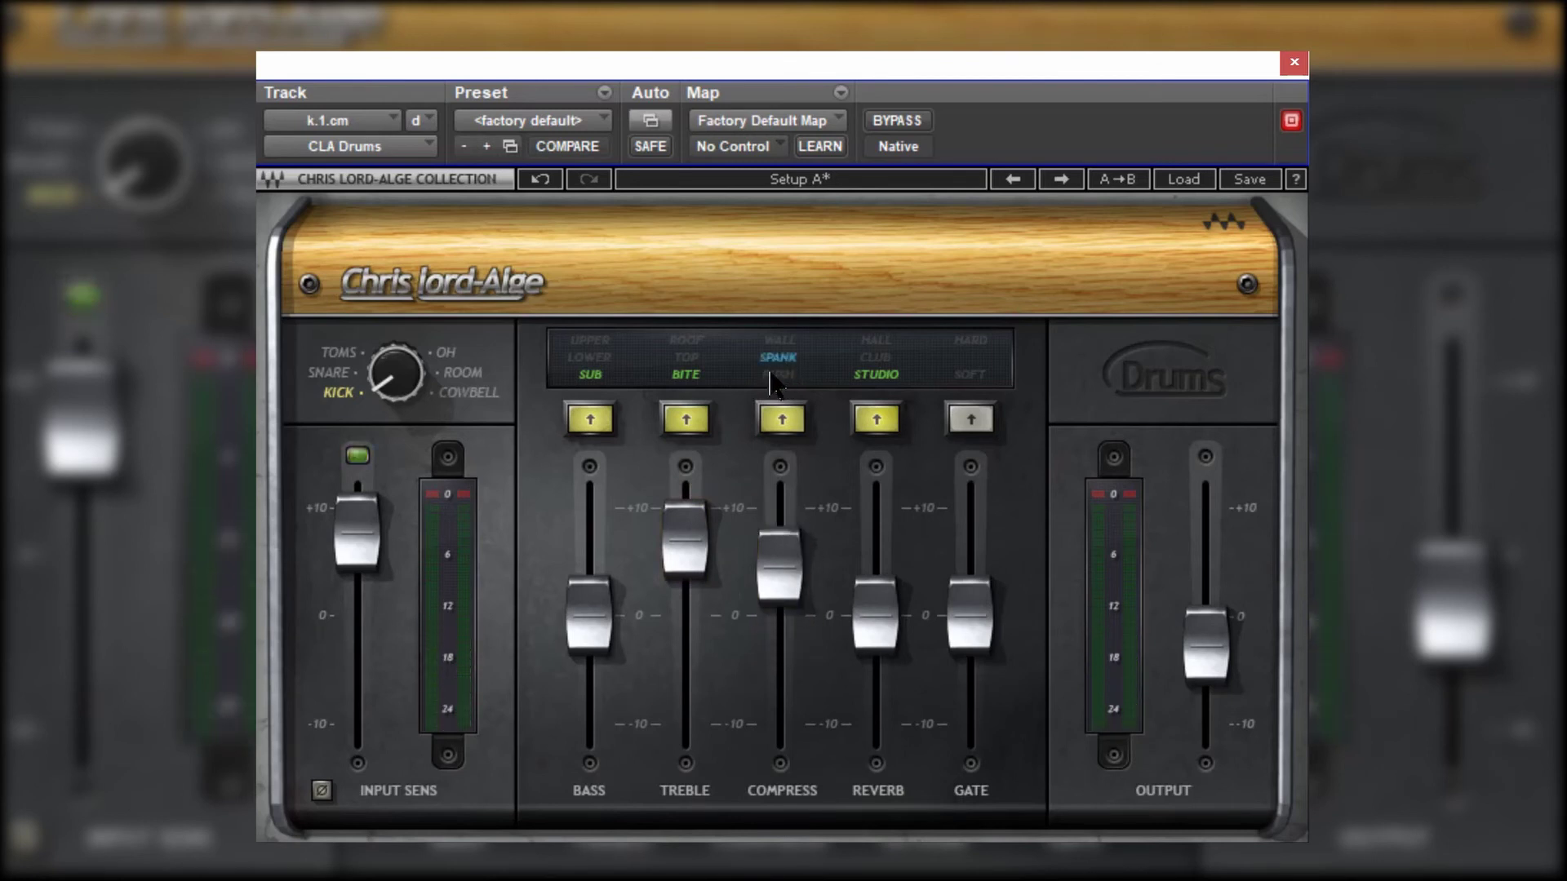
pyautogui.moveTo(775, 586); pyautogui.dragTo(777, 545)
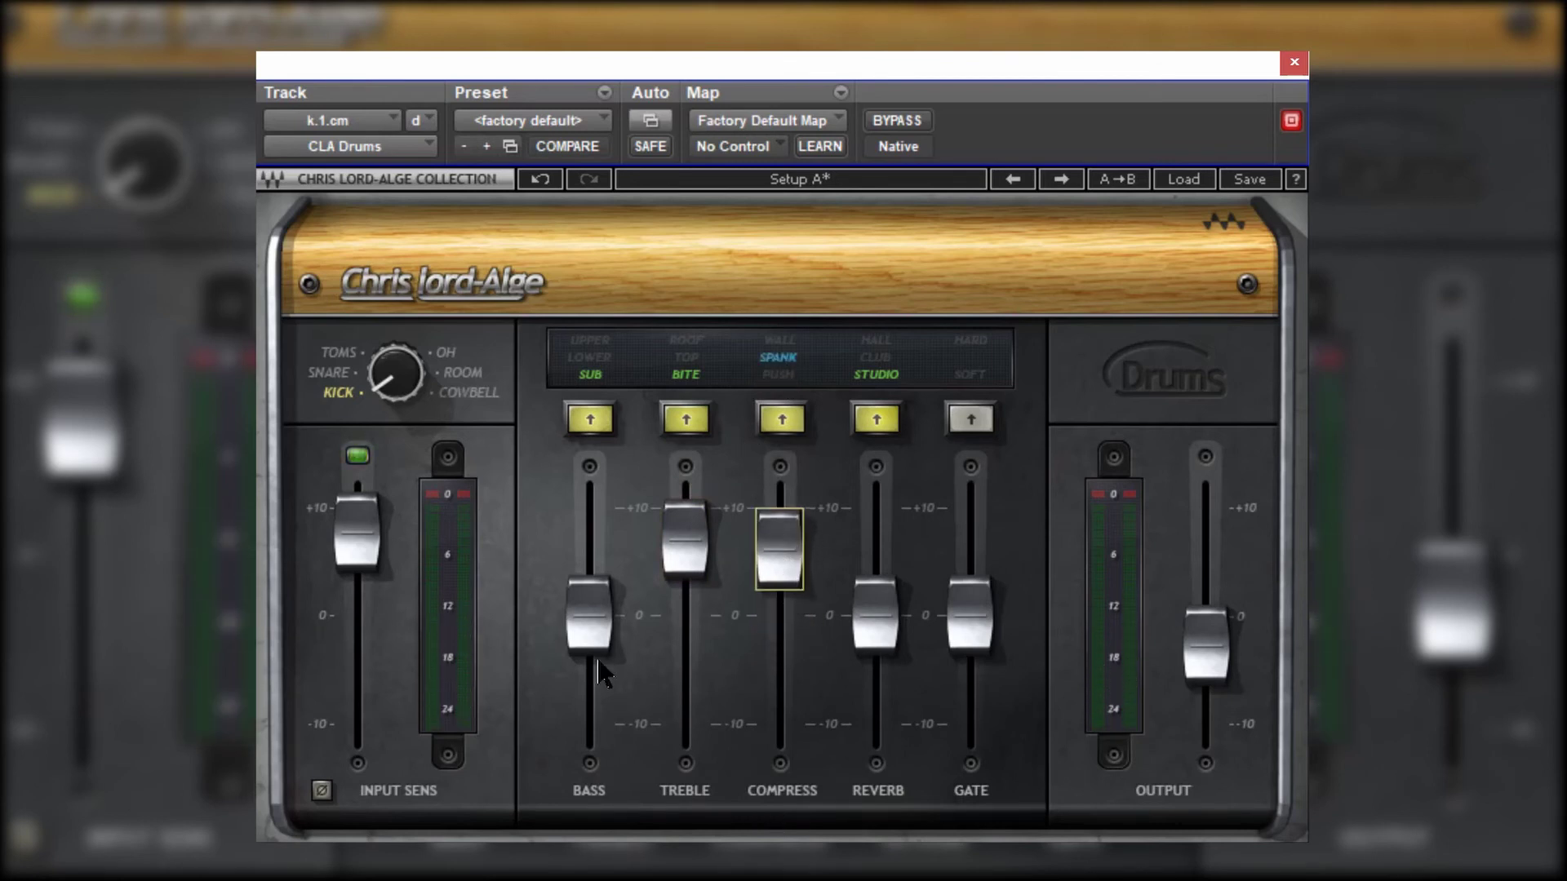
pyautogui.moveTo(893, 590); pyautogui.dragTo(798, 826)
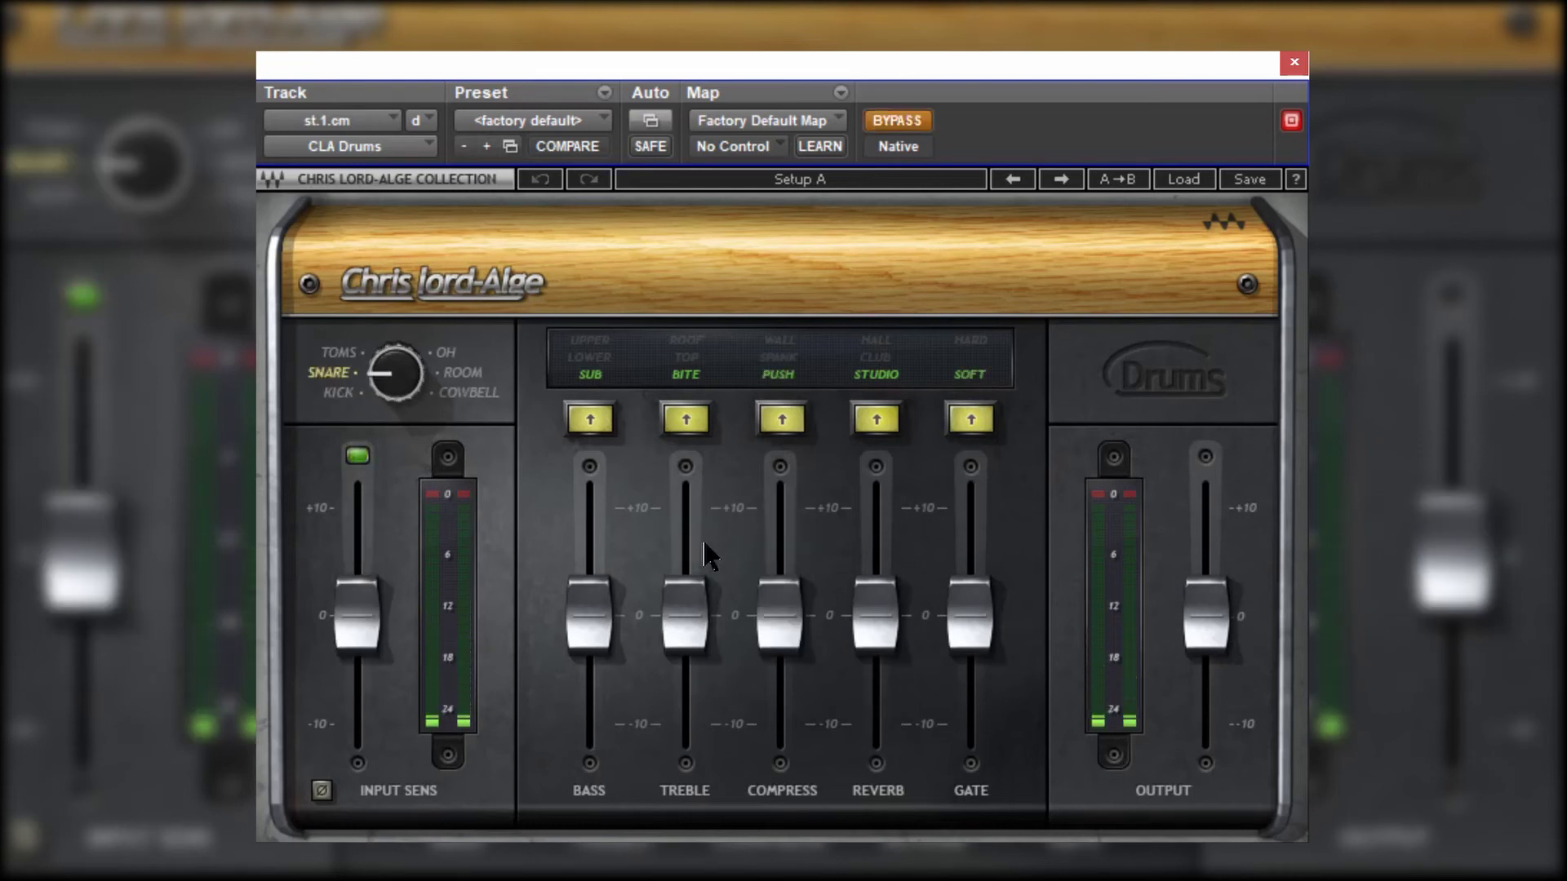
# Step: Activate CLA Drums on the snare track st.1.cm and switch off its gate
pyautogui.click(903, 122)
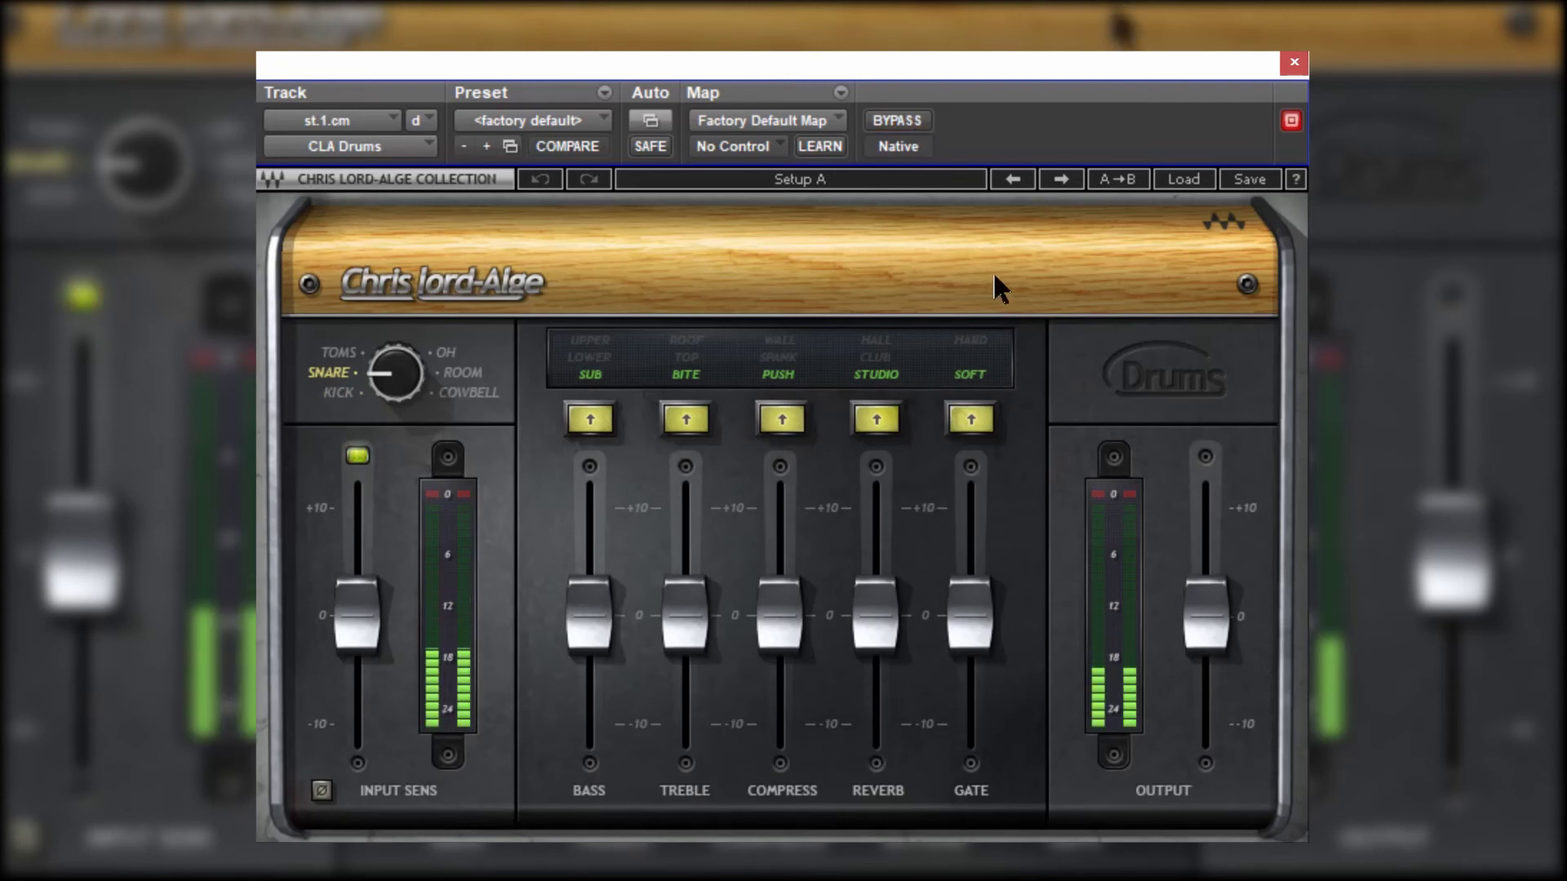
pyautogui.click(969, 419)
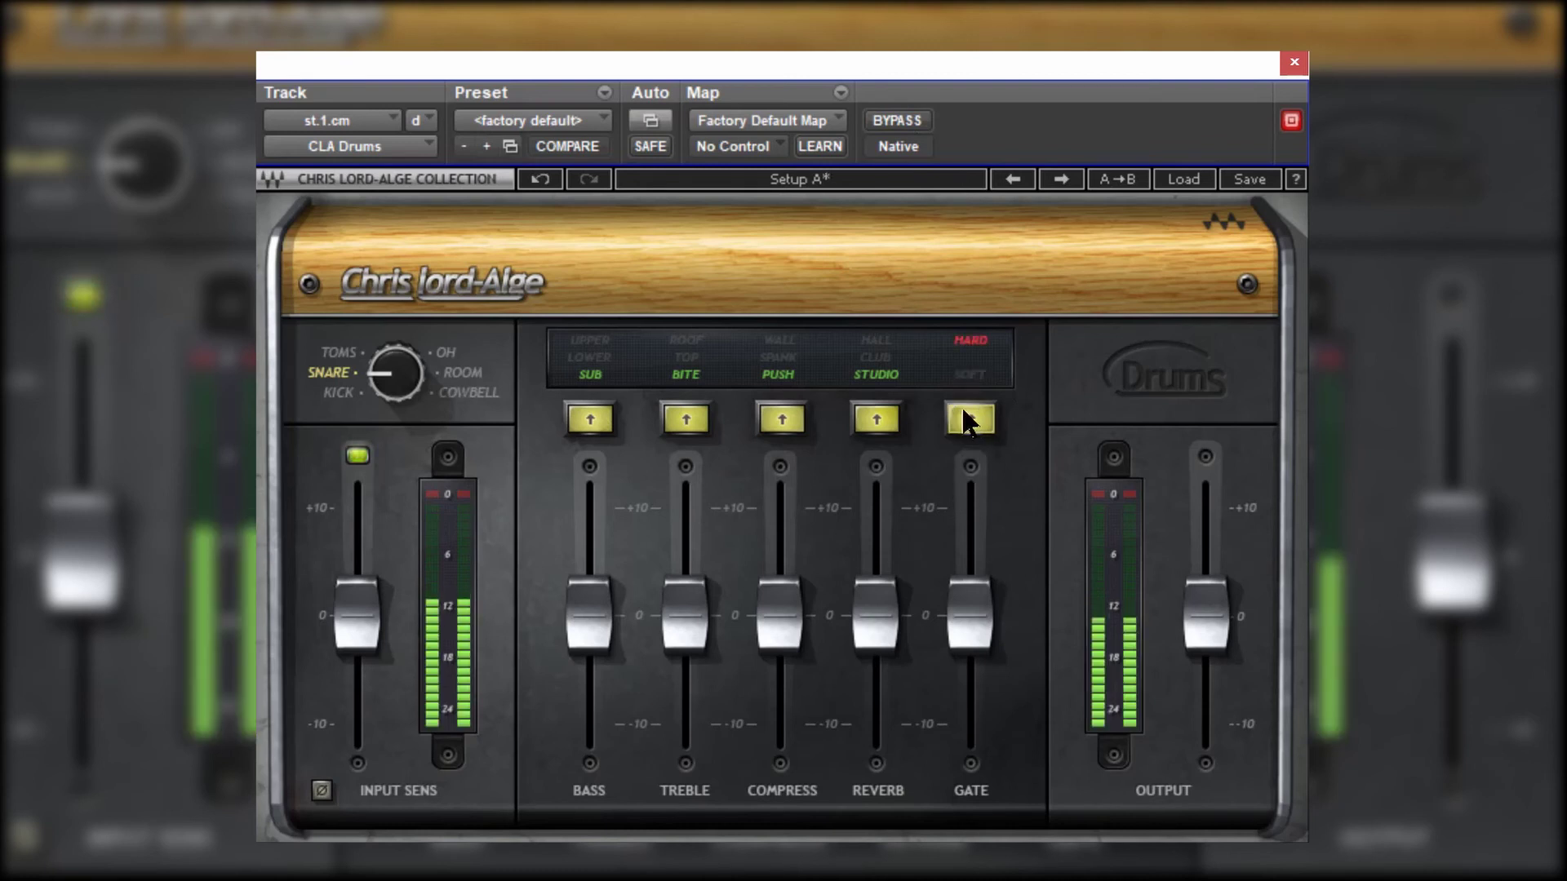
pyautogui.click(969, 419)
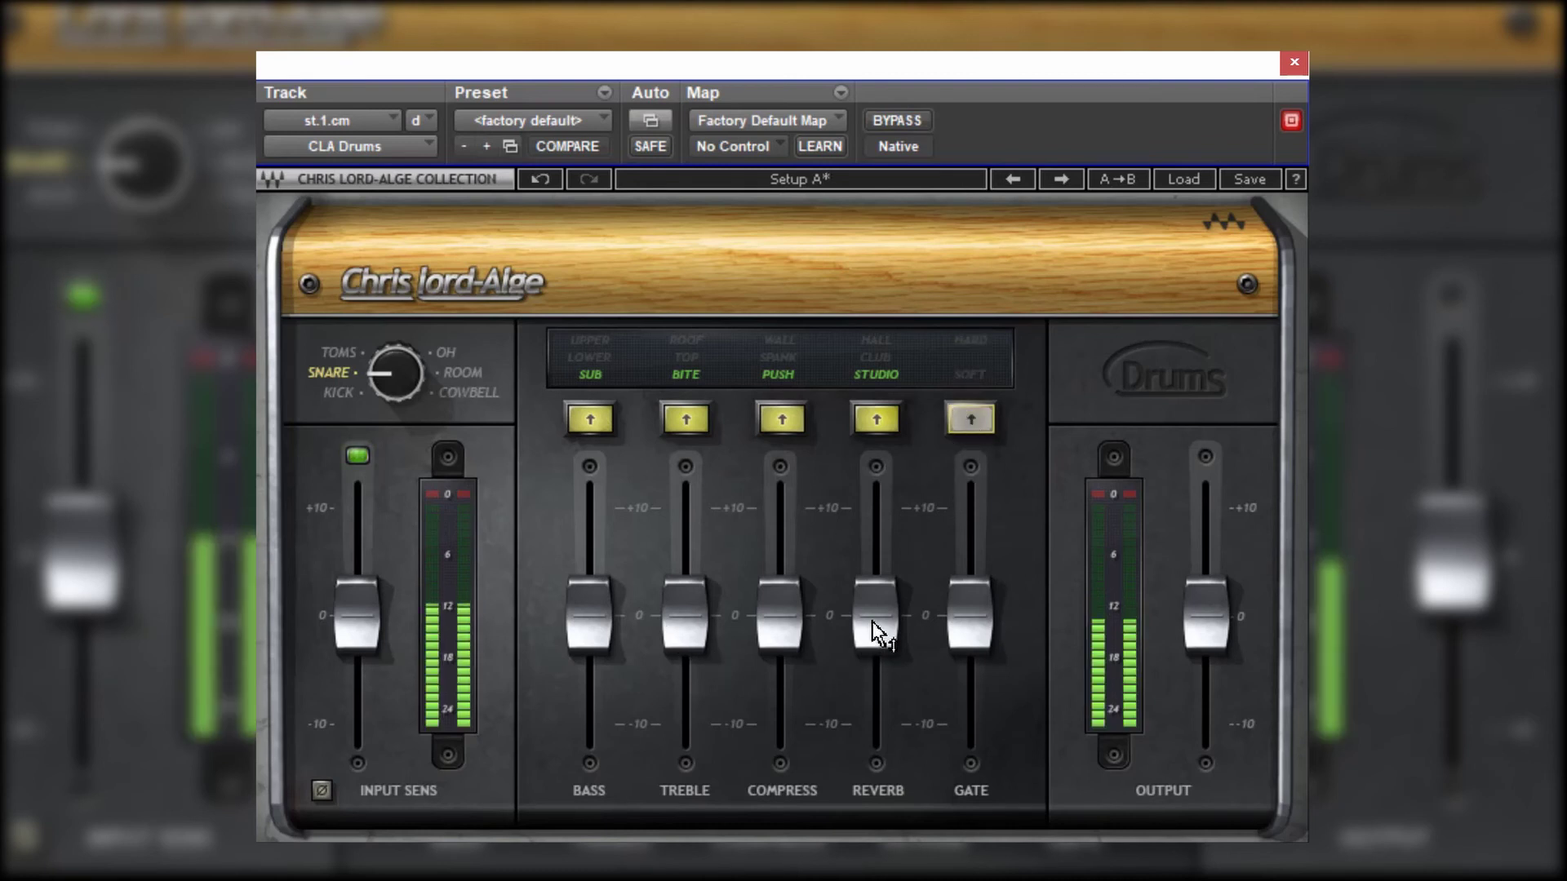
# Step: Set the snare's reverb to Hall at about -5 and lower its treble below 0
pyautogui.moveTo(874, 615); pyautogui.dragTo(876, 499)
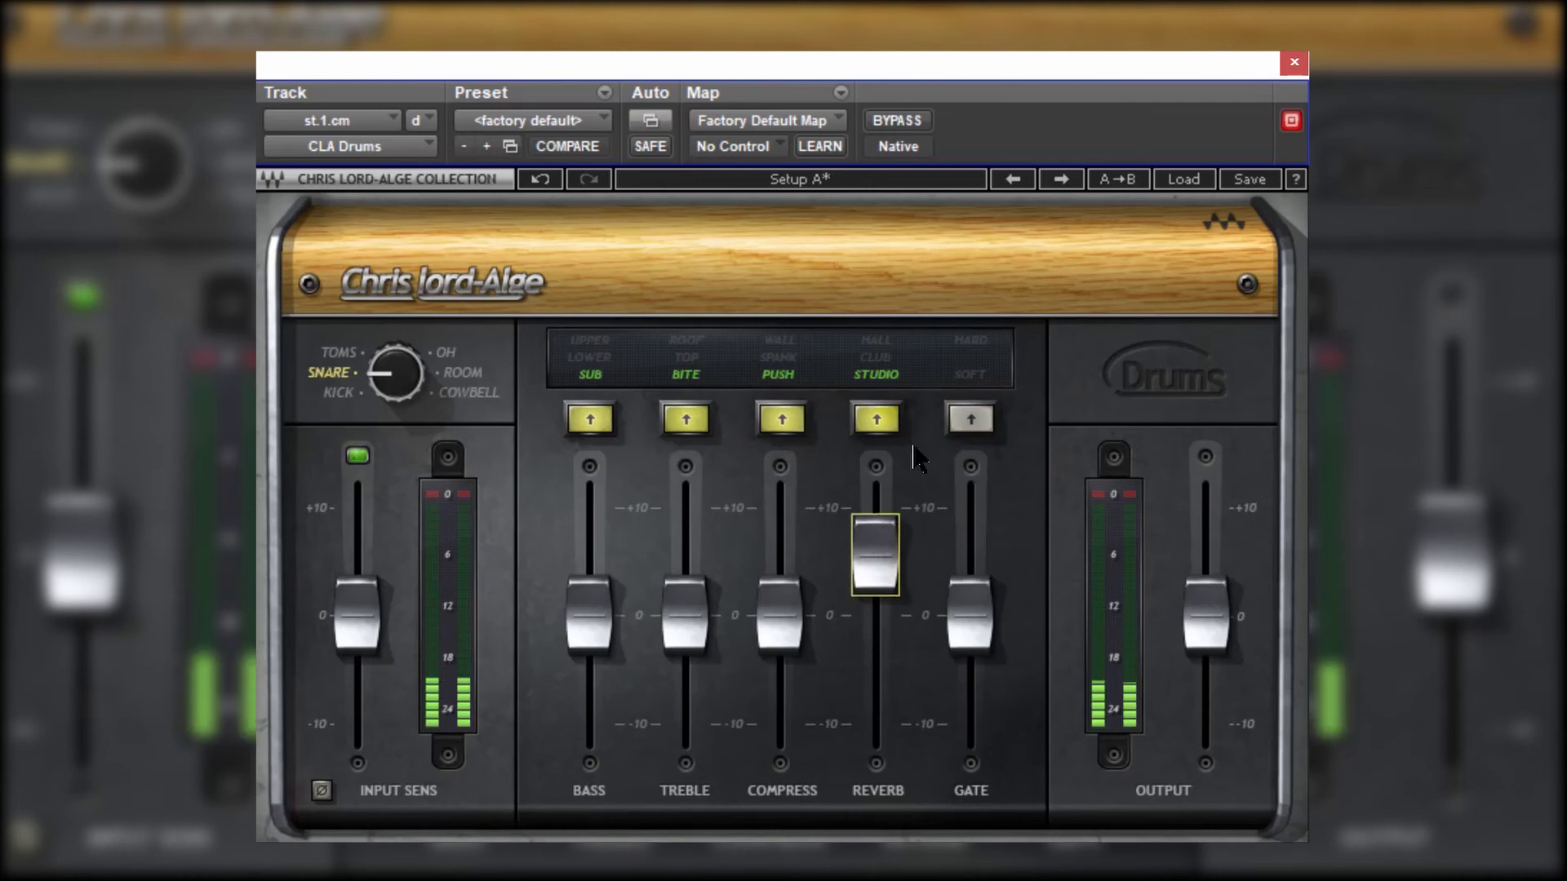
pyautogui.click(876, 341)
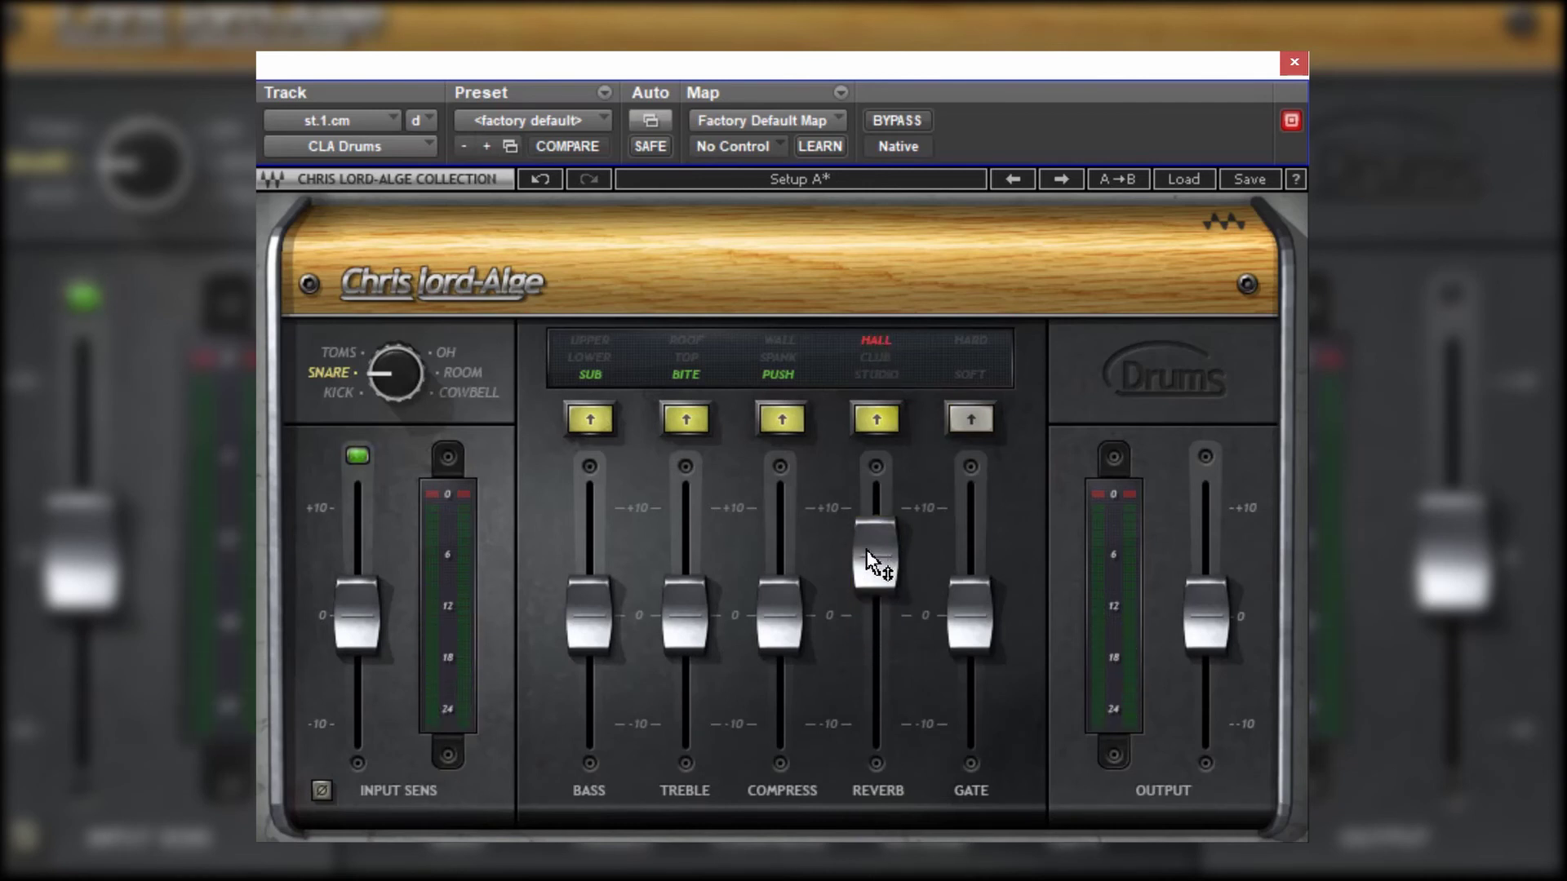
pyautogui.moveTo(874, 555); pyautogui.dragTo(880, 672)
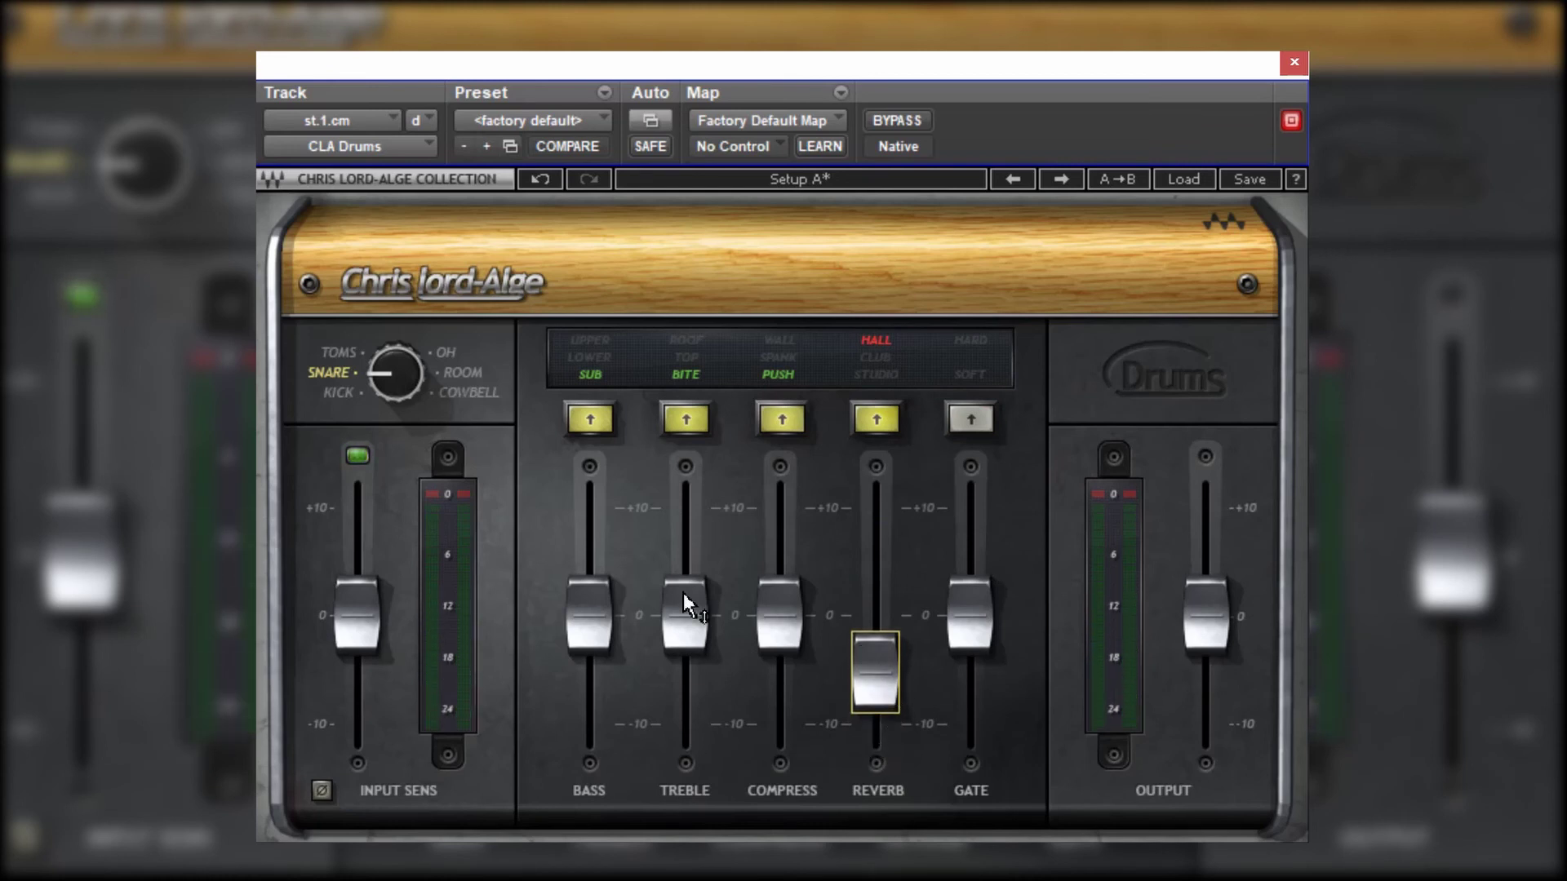
pyautogui.moveTo(685, 629); pyautogui.dragTo(664, 708)
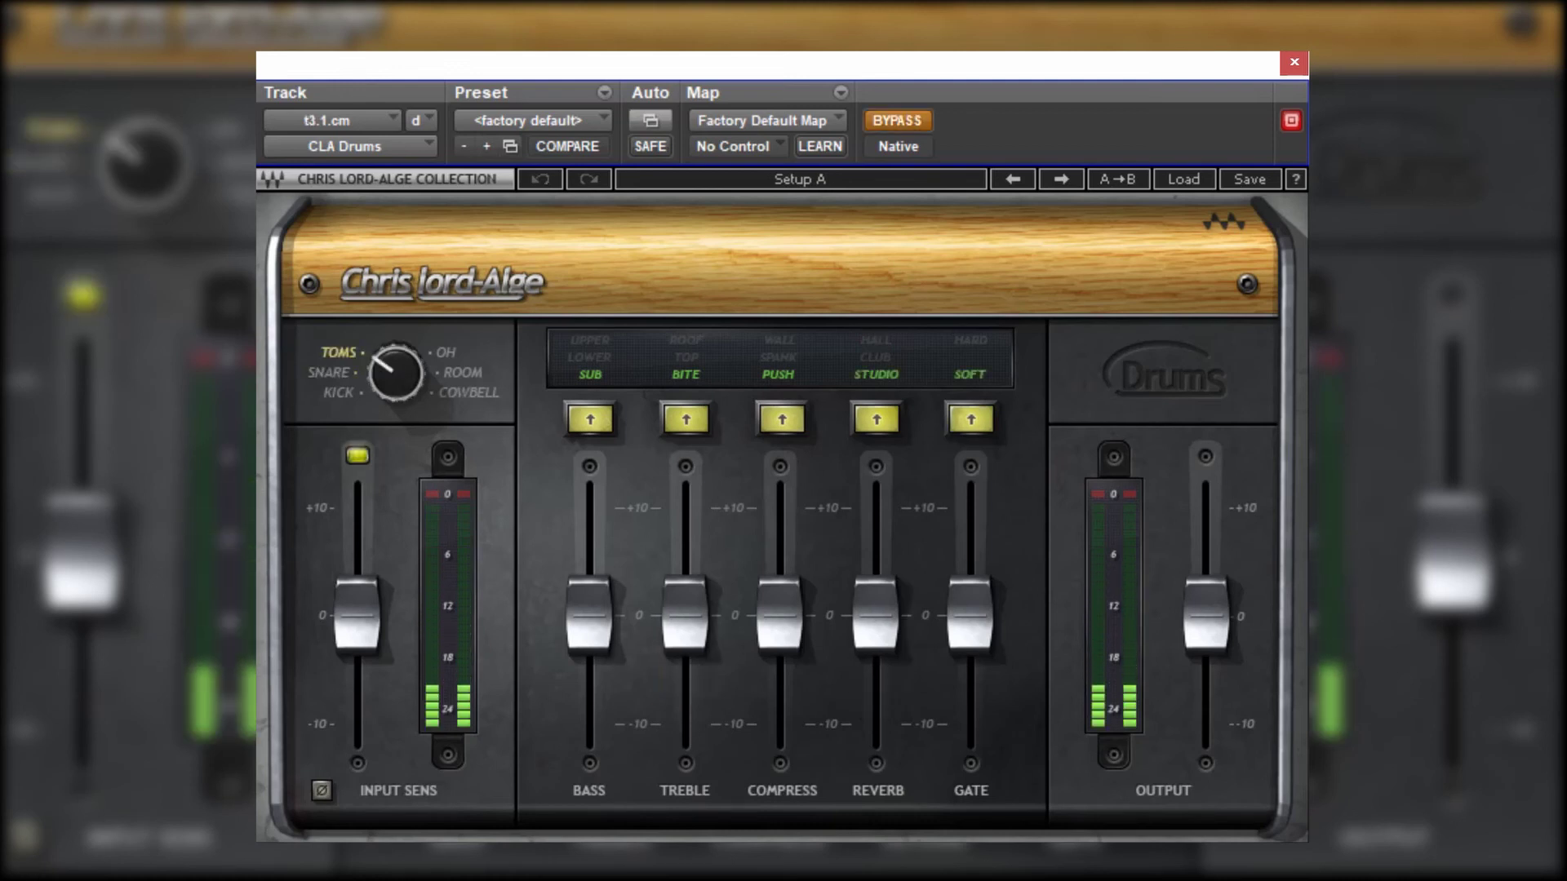
# Step: Activate CLA Drums on the tom track t3.1.cm with input sensitivity at about 6, and switch off its compression and reverb
pyautogui.click(898, 122)
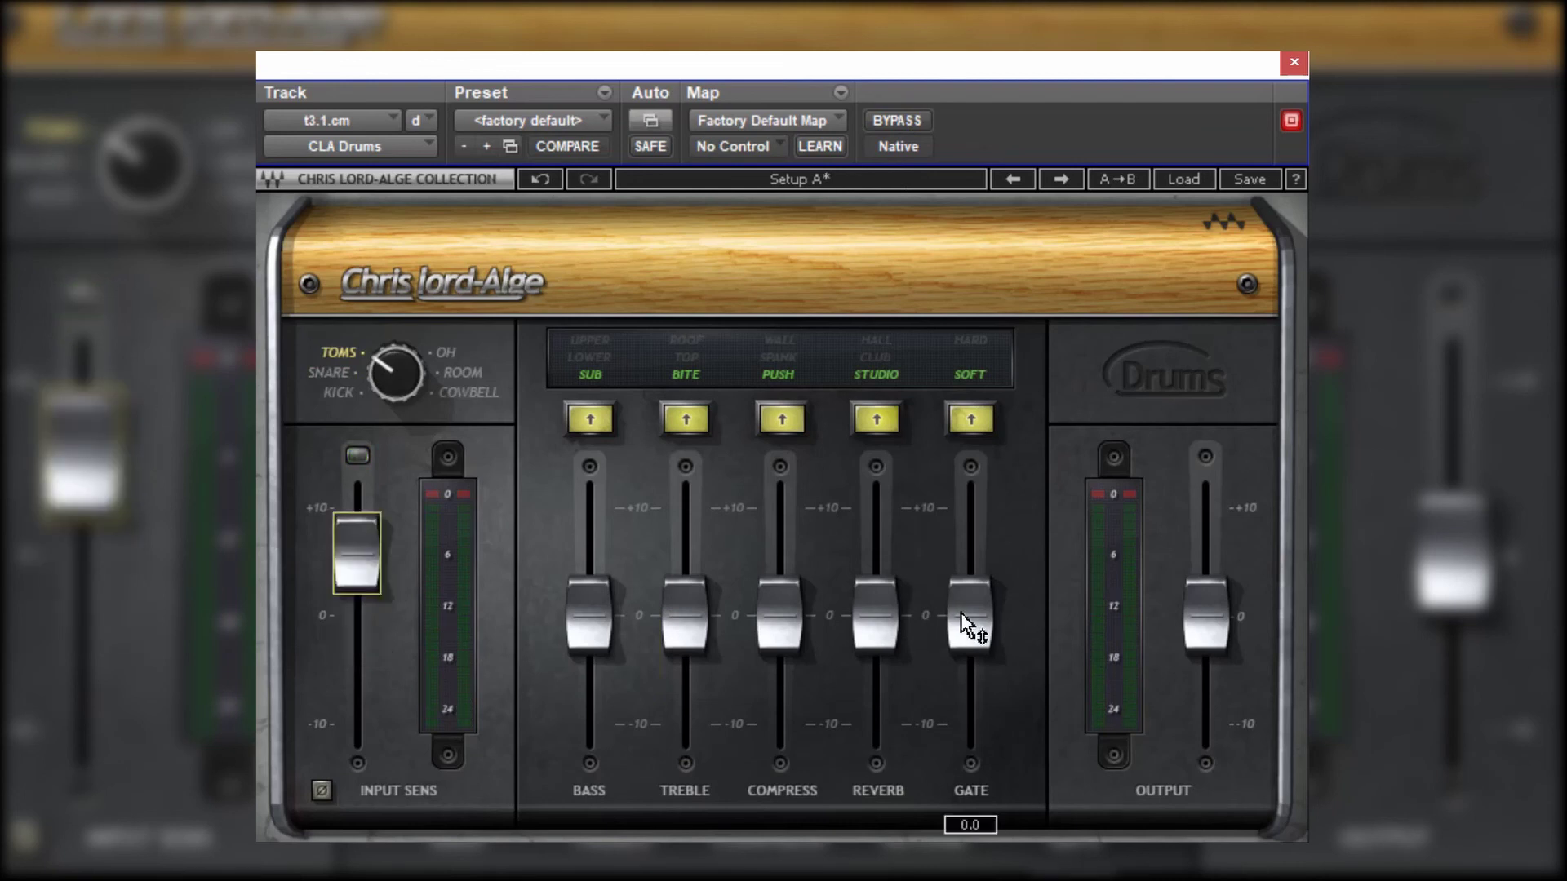
pyautogui.click(873, 418)
pyautogui.click(781, 419)
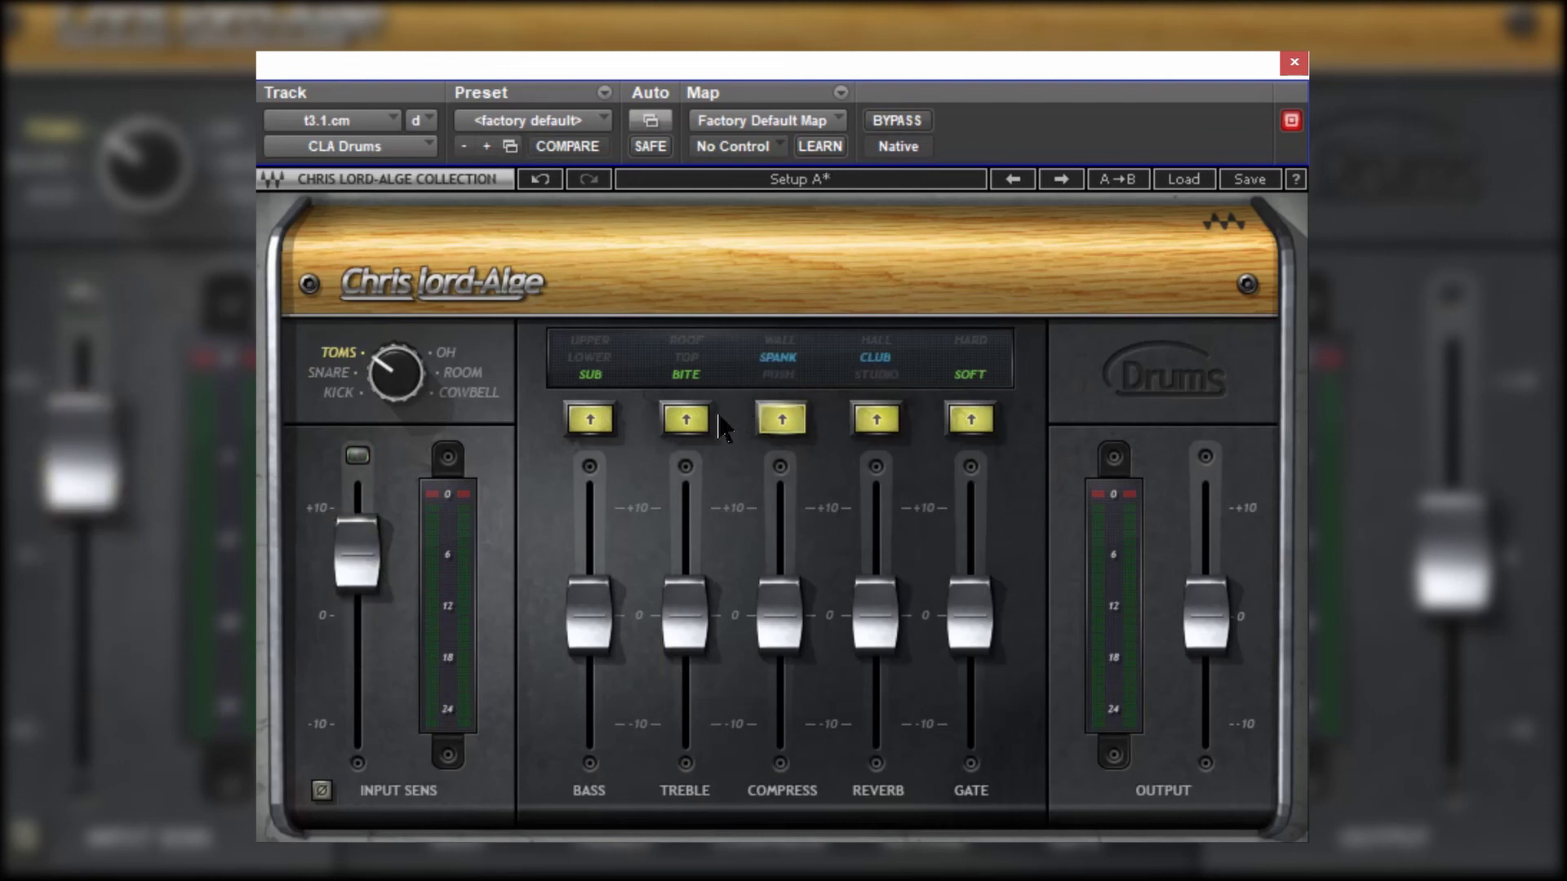
pyautogui.click(781, 418)
pyautogui.click(875, 419)
pyautogui.click(876, 419)
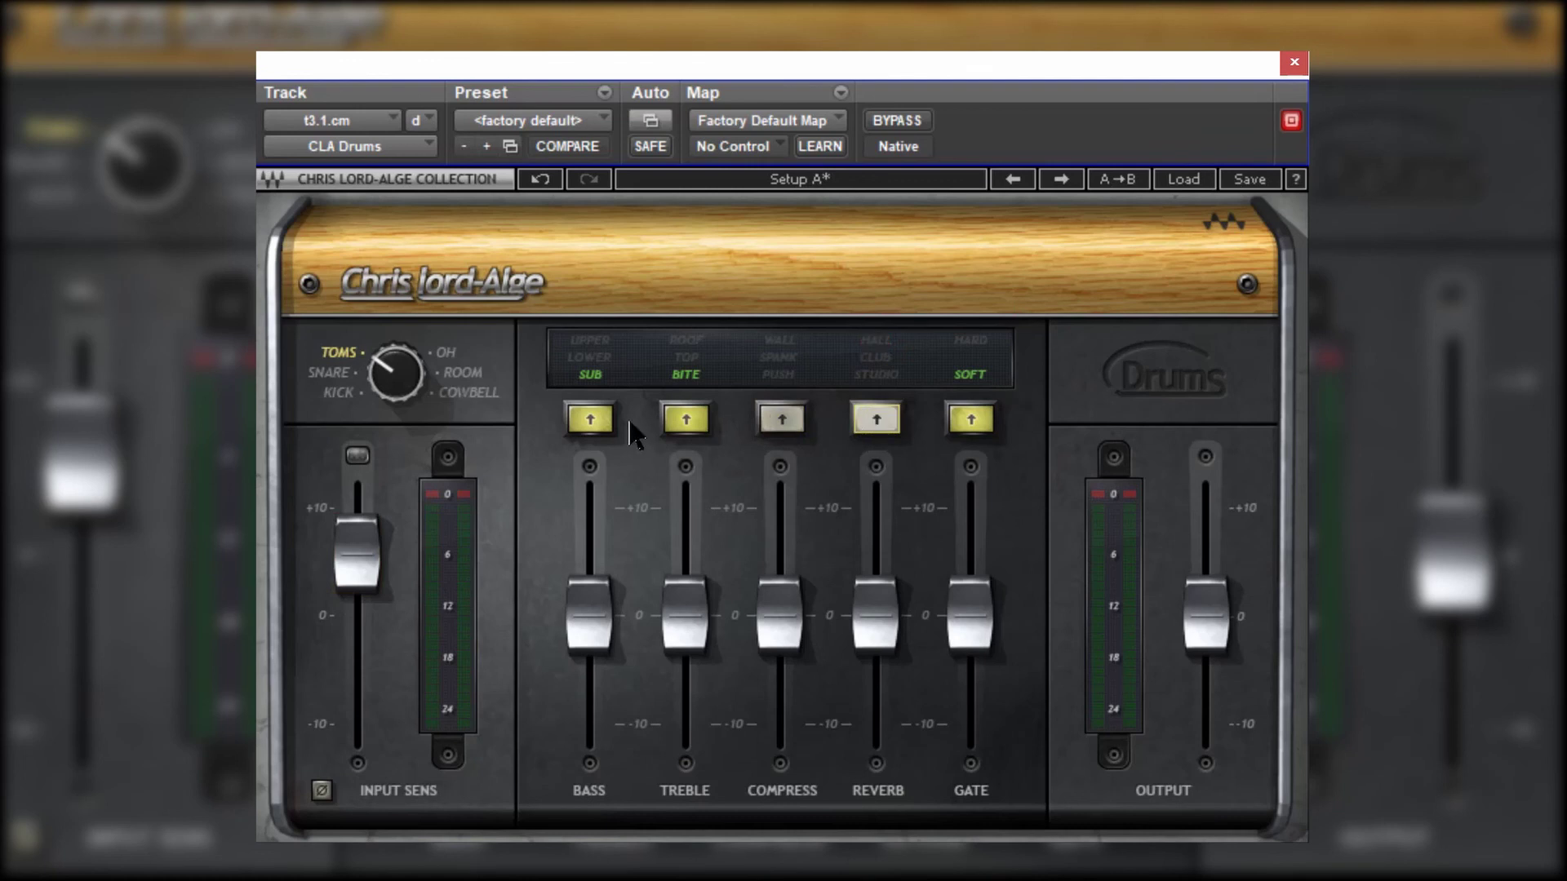
# Step: Switch off the treble and bass sections on the tom track
pyautogui.click(686, 419)
pyautogui.click(686, 419)
pyautogui.click(685, 419)
pyautogui.click(589, 418)
pyautogui.click(590, 419)
pyautogui.click(589, 418)
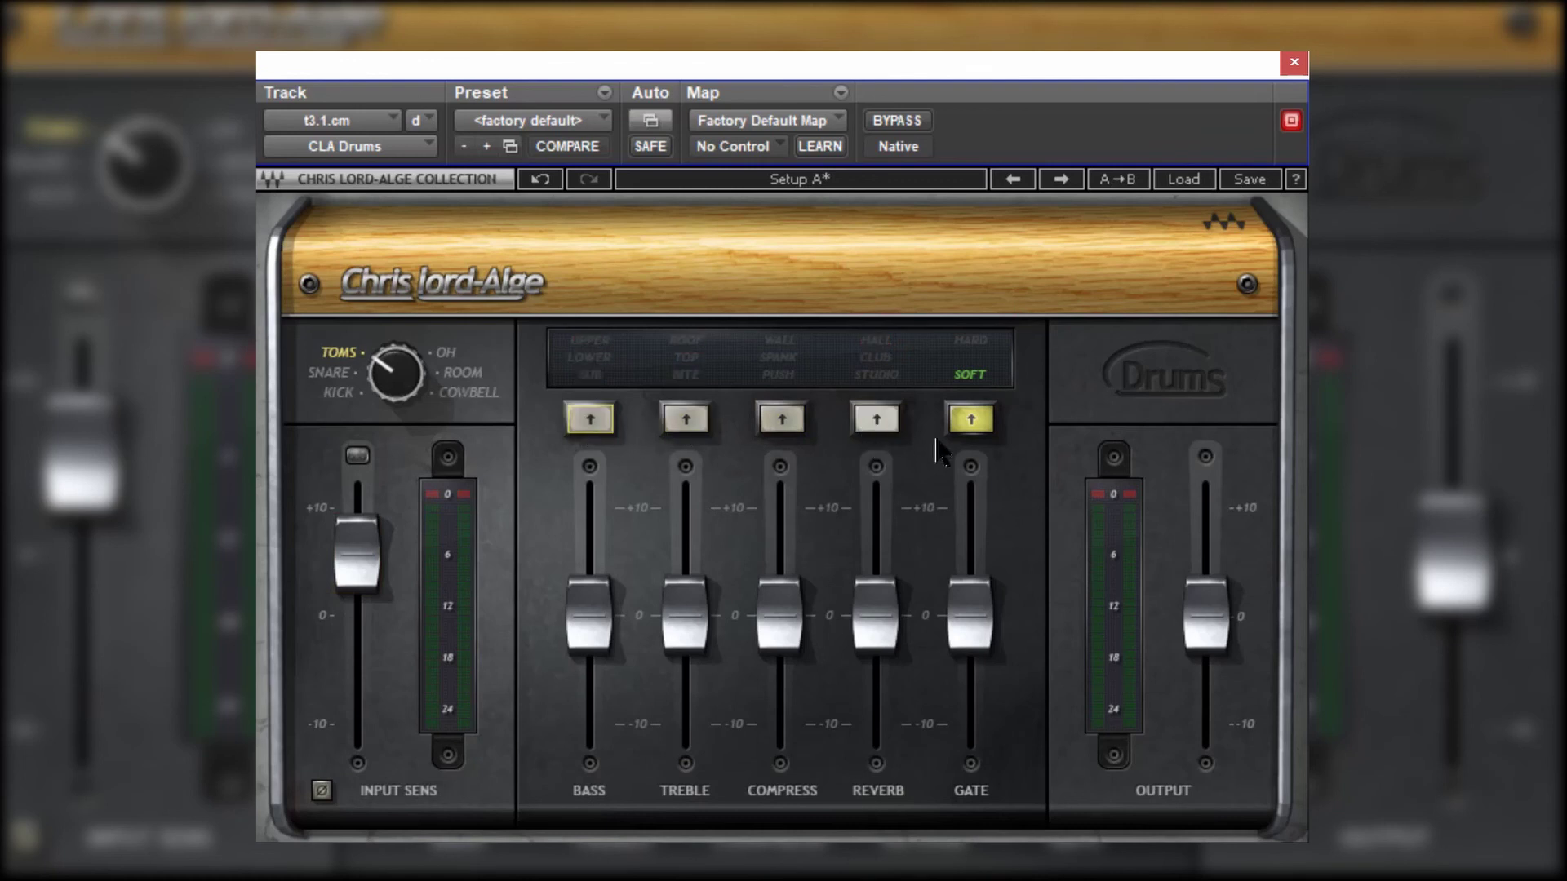
# Step: Adjust the tom track's Soft gate, trying the maximum of 10.0 before settling on 3.7
pyautogui.moveTo(942, 632); pyautogui.dragTo(970, 513)
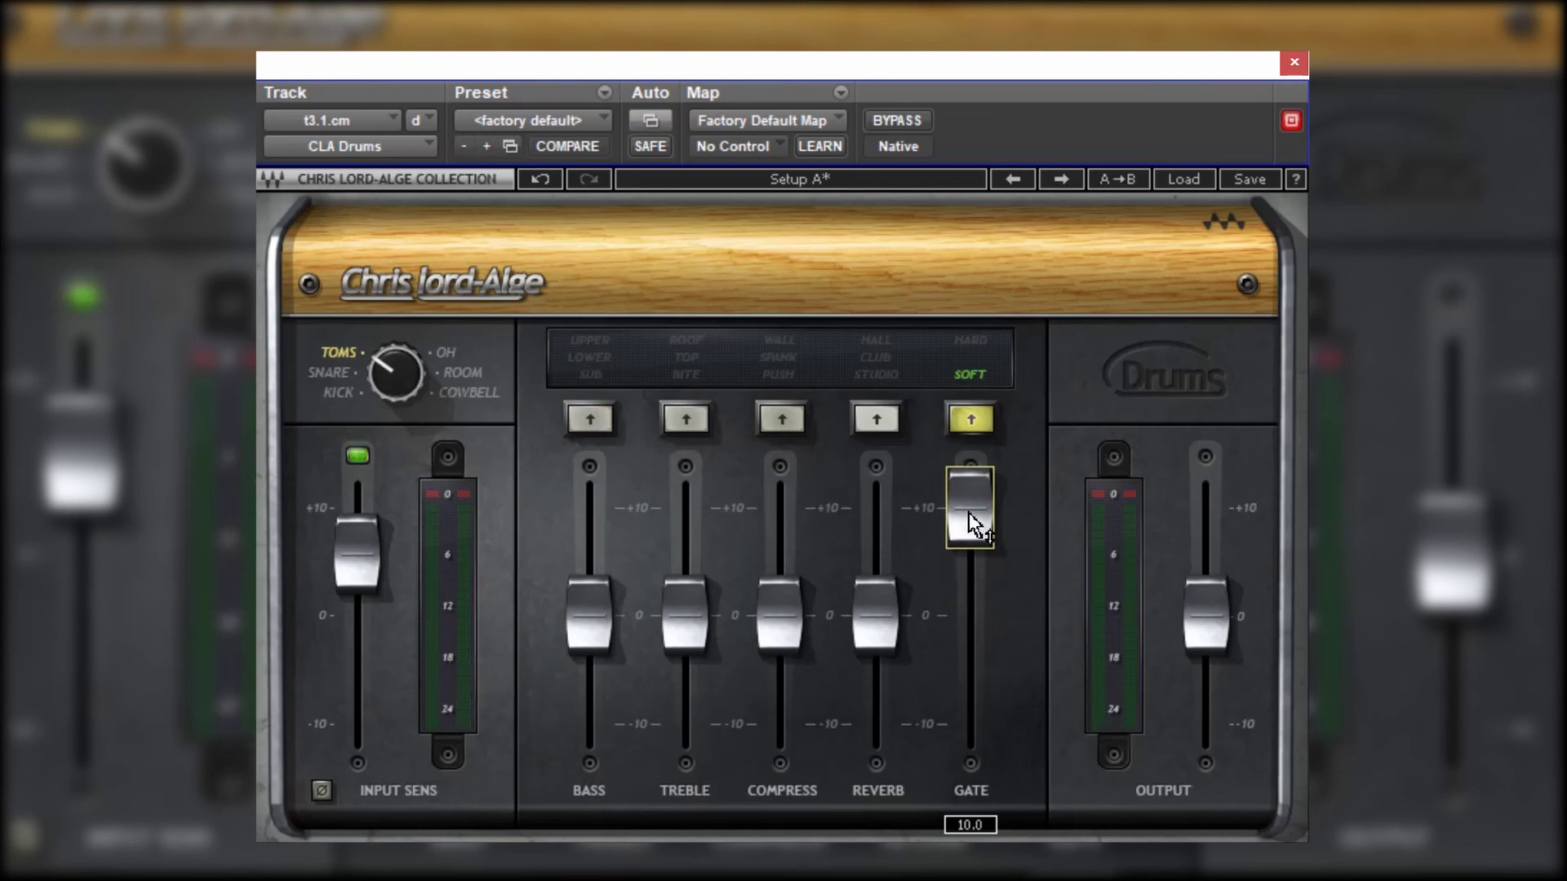
pyautogui.moveTo(968, 512); pyautogui.dragTo(952, 622)
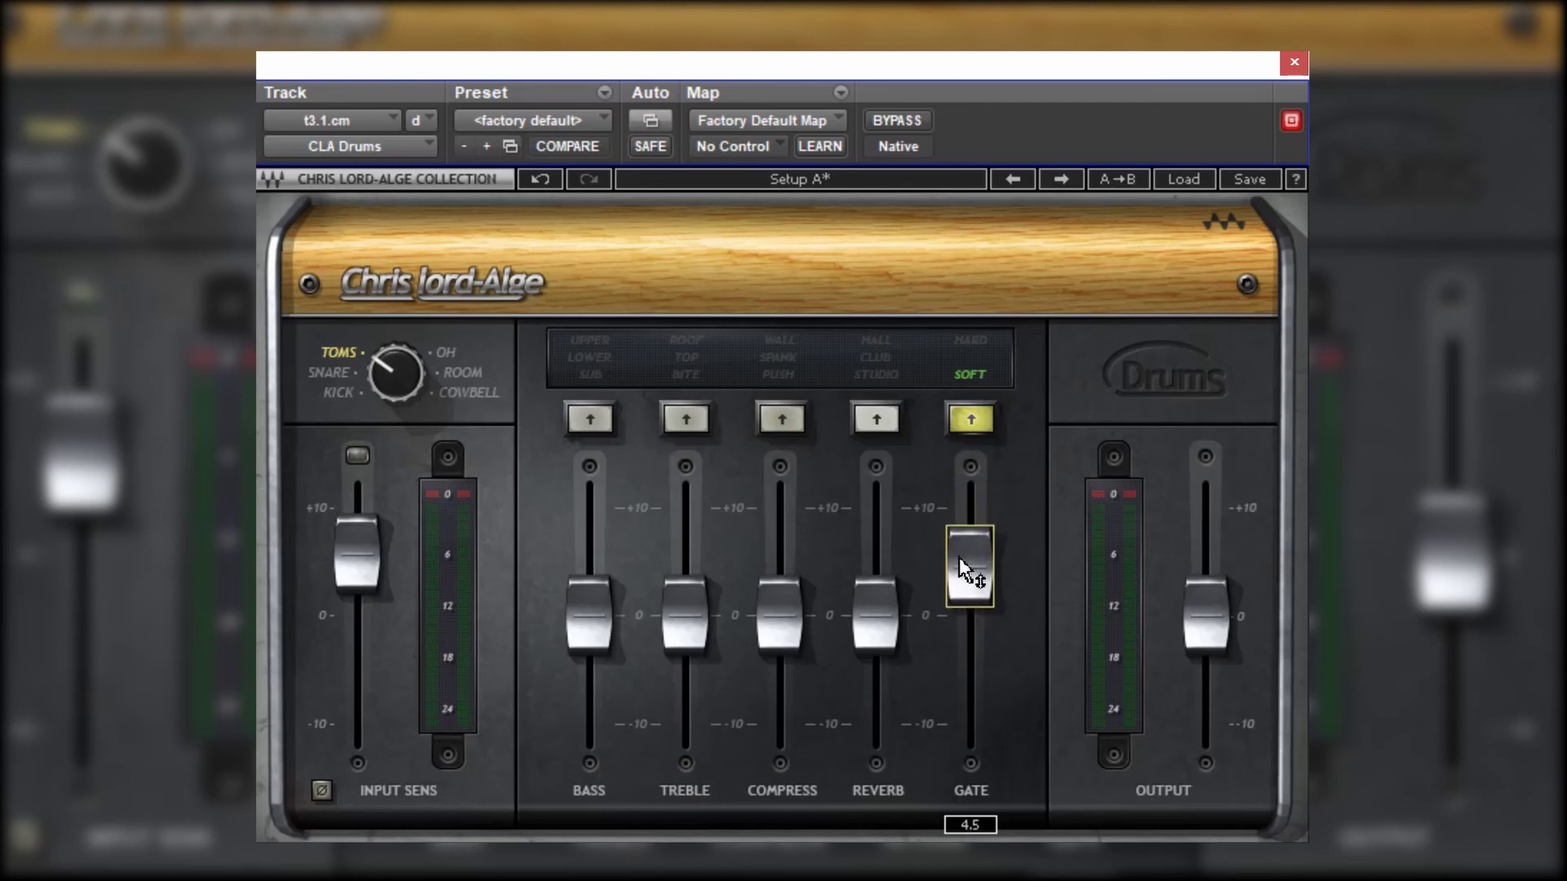
pyautogui.moveTo(963, 558); pyautogui.dragTo(959, 592)
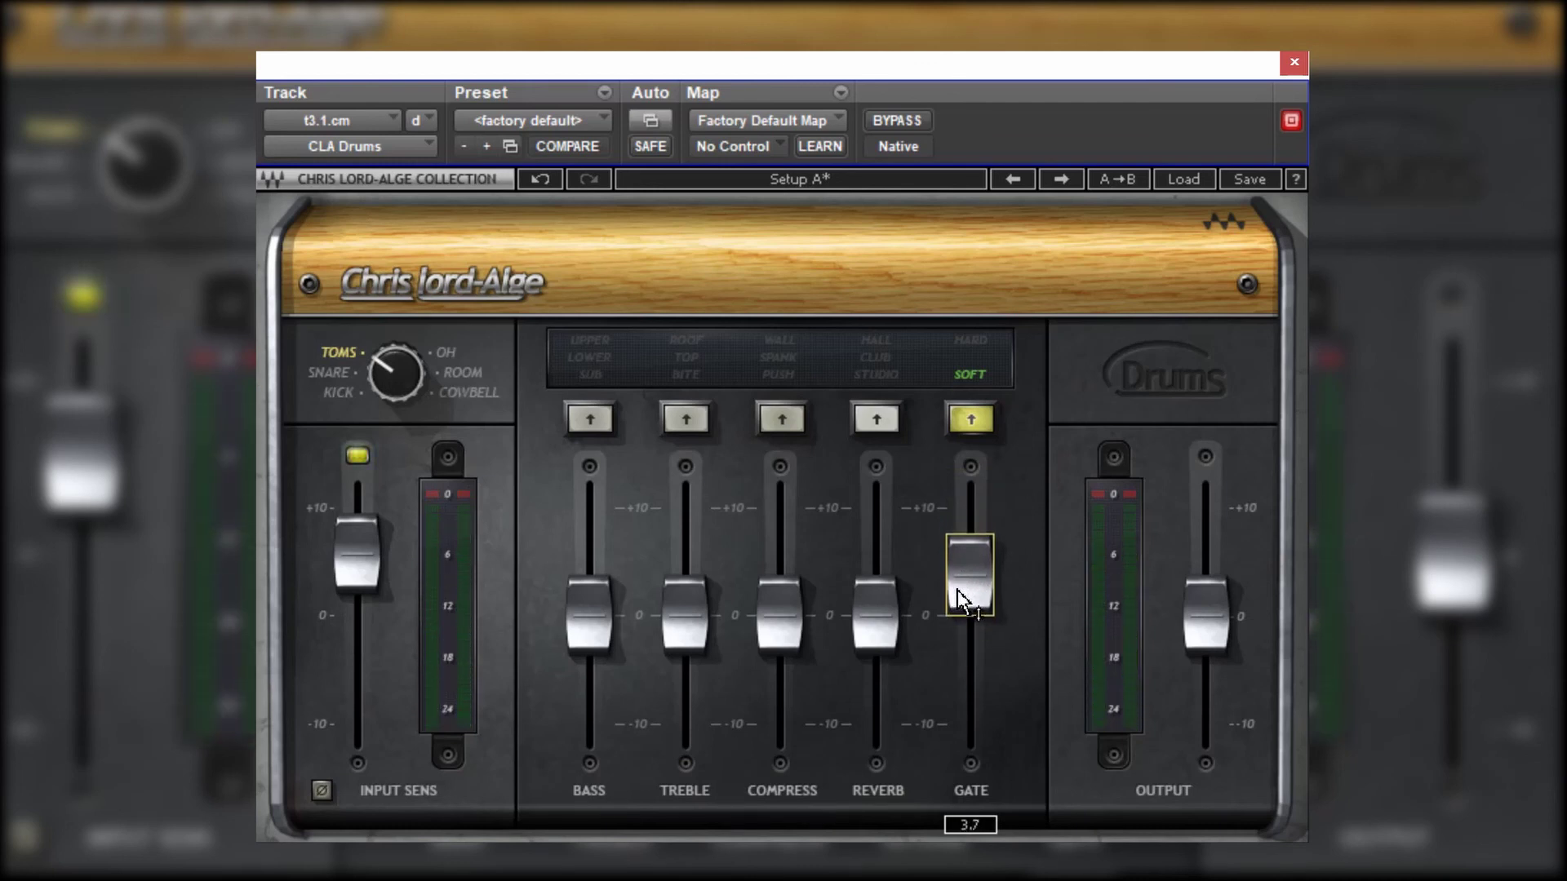